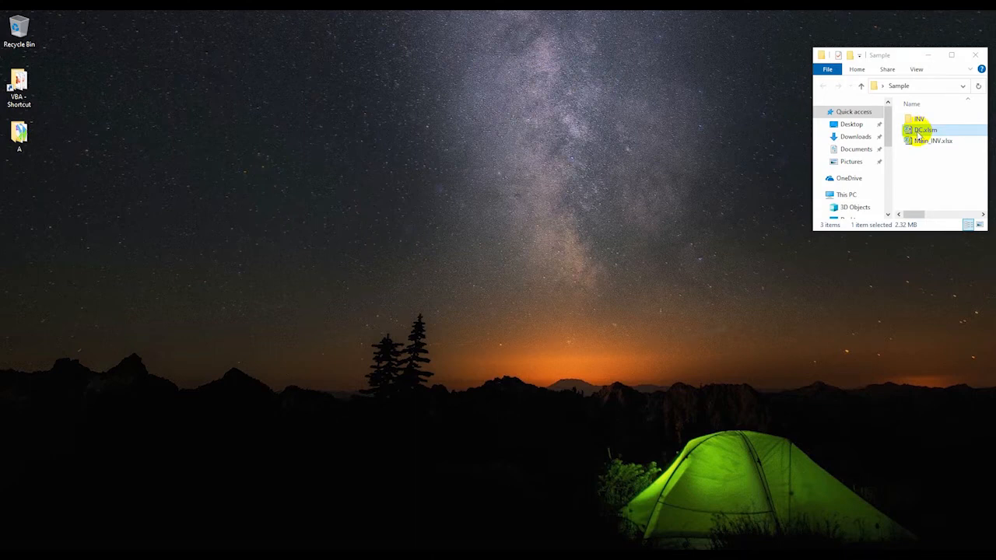
- Open the DC.xlsm workbook from the Sample folder and move its login window to a clear spot
double_click(918, 130)
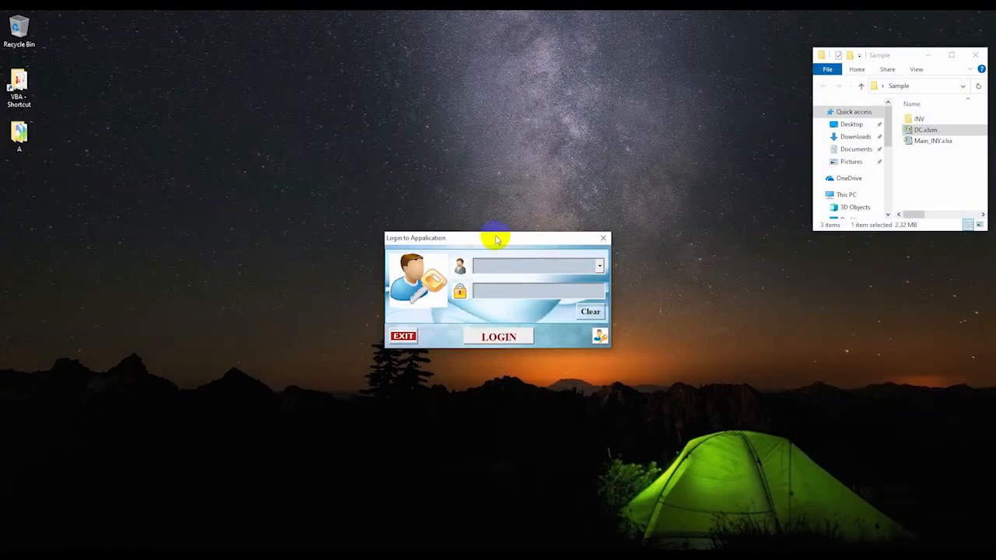
drag(493, 238, 449, 223)
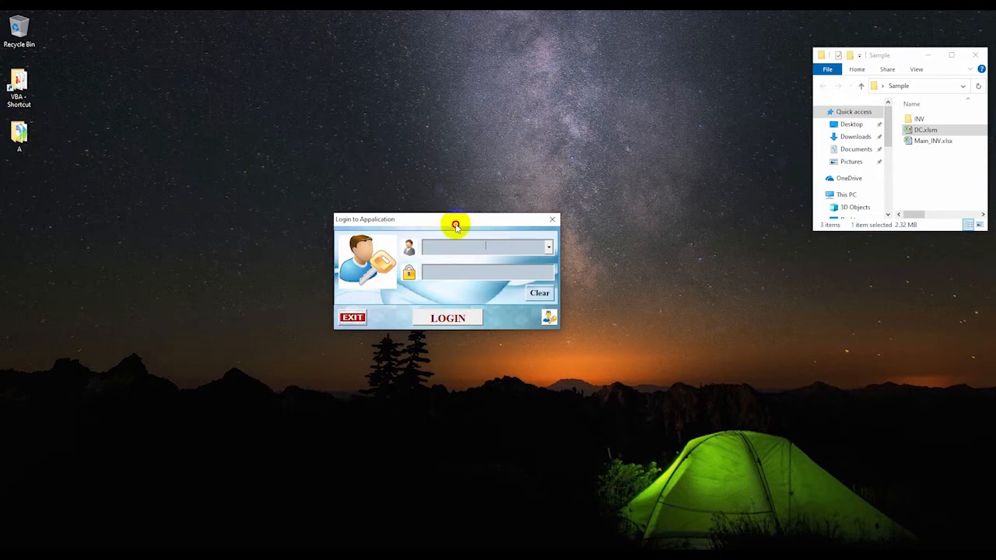
drag(454, 225, 443, 198)
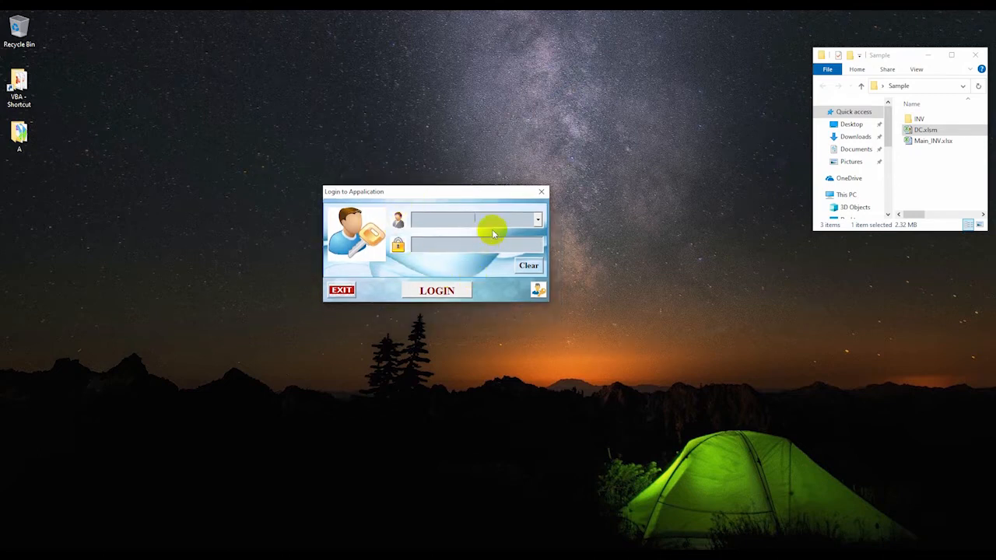
- Choose the Admin account, enter its password and log in to the invoice application
click(537, 222)
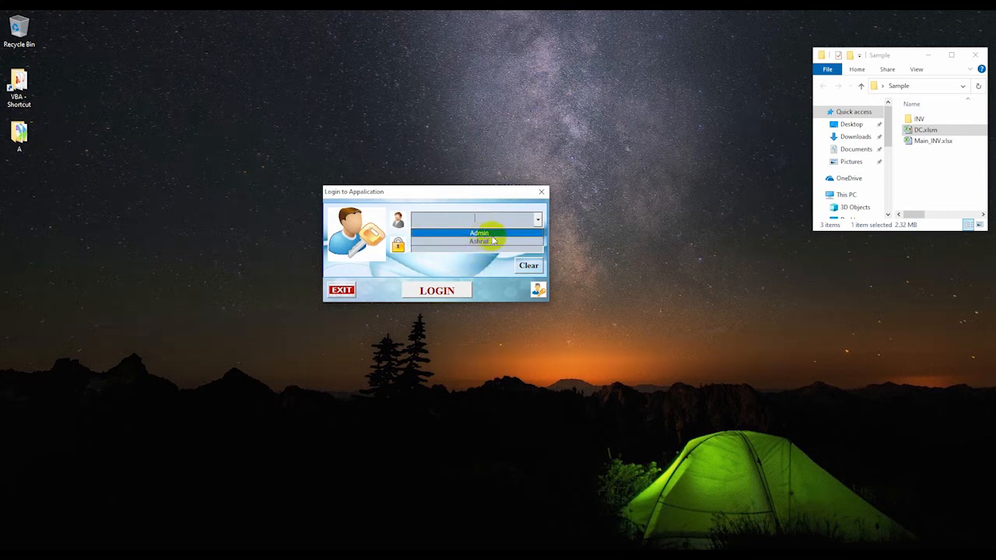
click(539, 219)
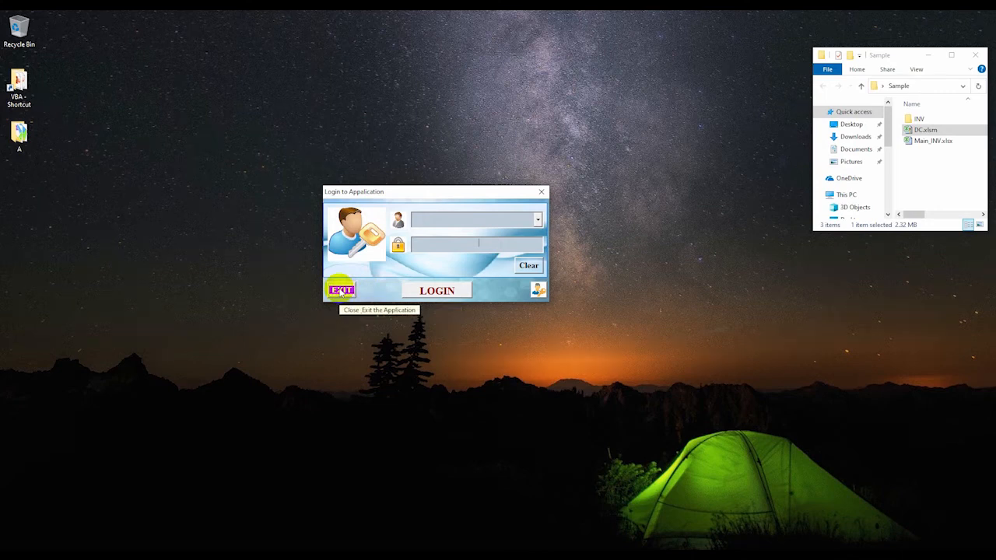
click(536, 221)
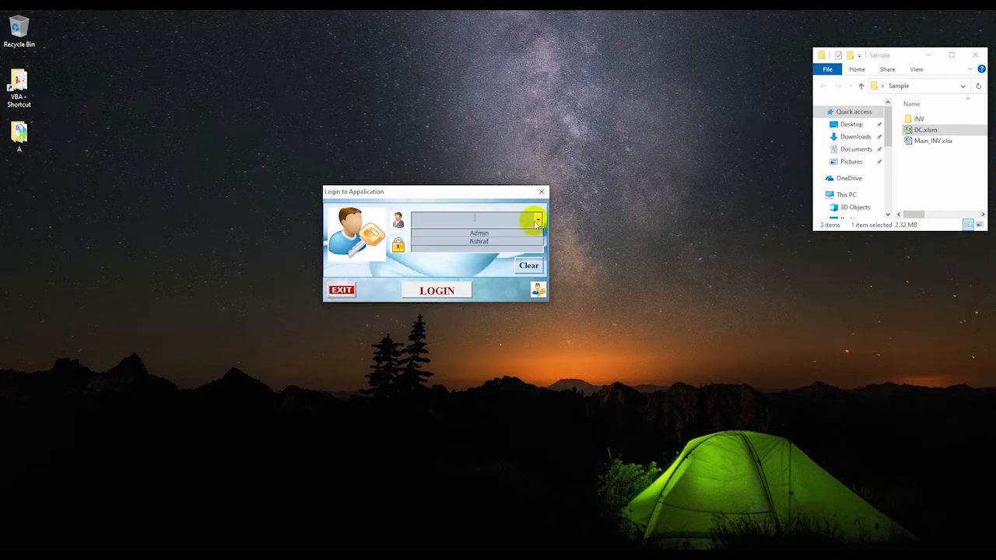
click(479, 233)
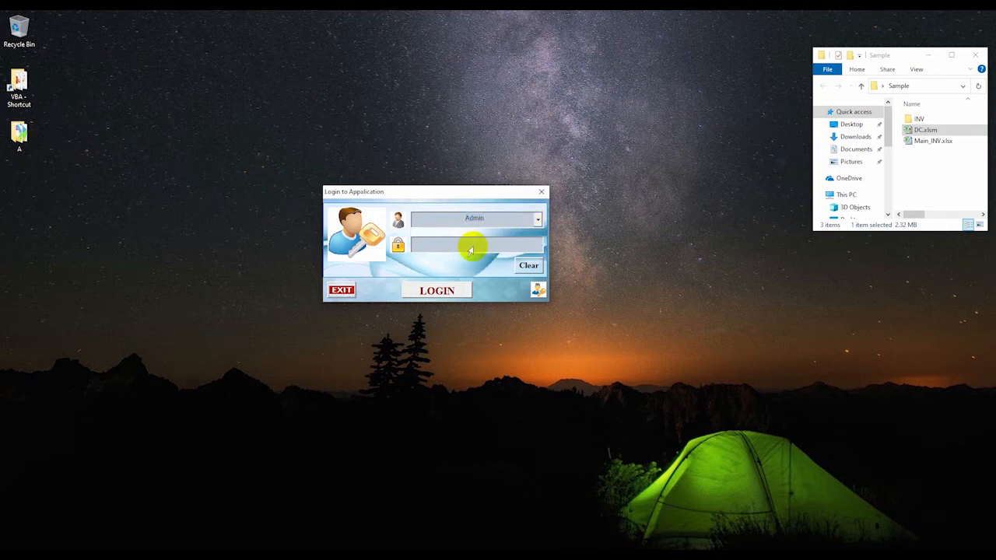
text(***)
click(446, 290)
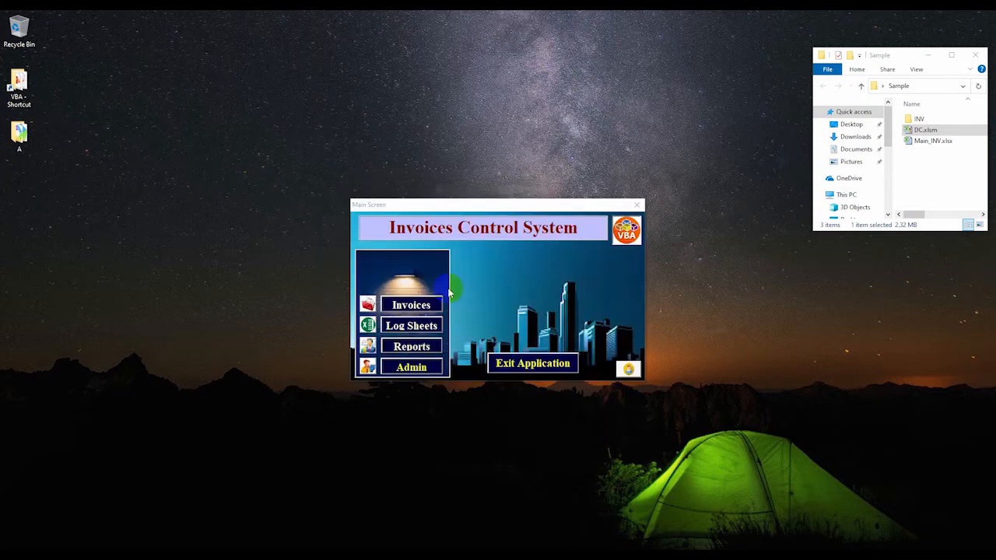
- Return to the login screen and log in with the other listed user account and its password
drag(532, 205, 469, 178)
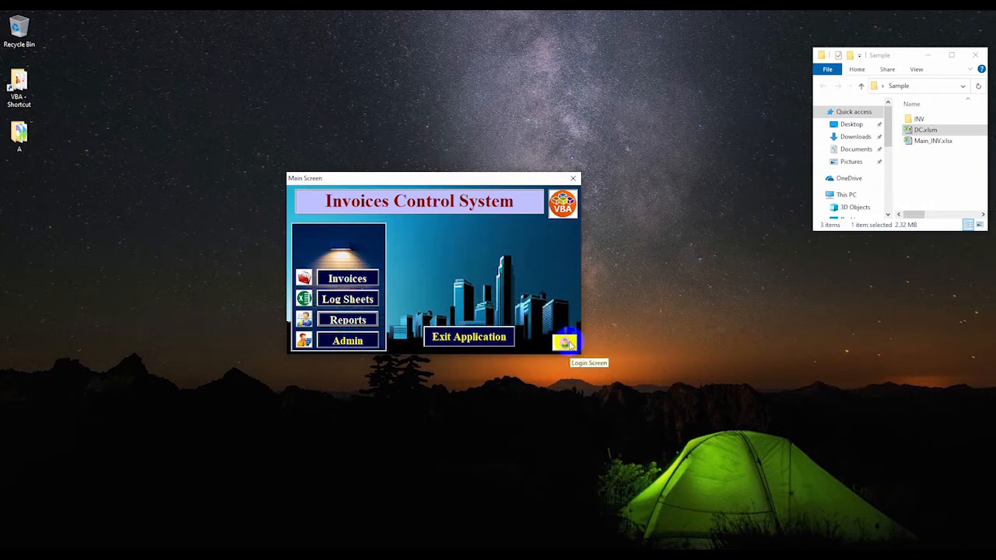
click(564, 344)
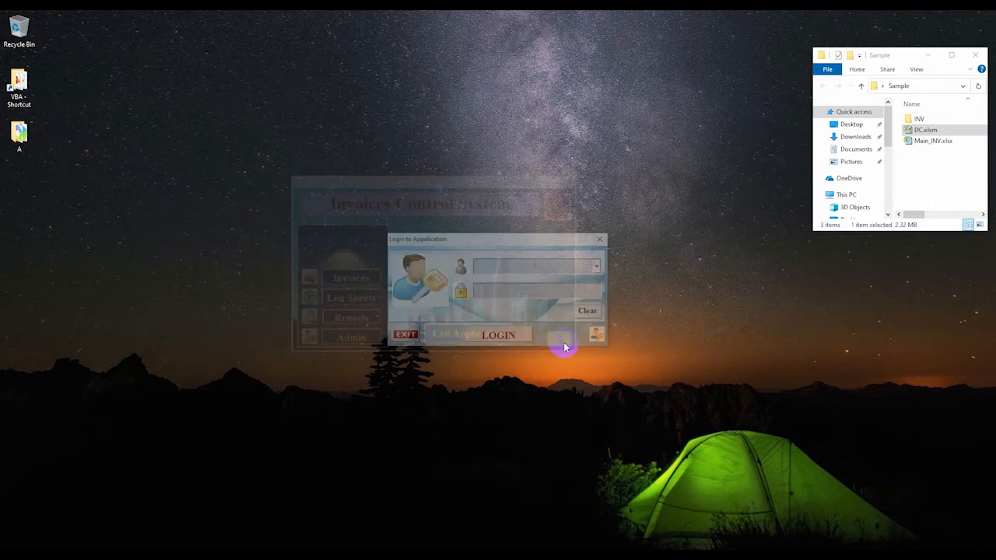
click(599, 267)
click(537, 287)
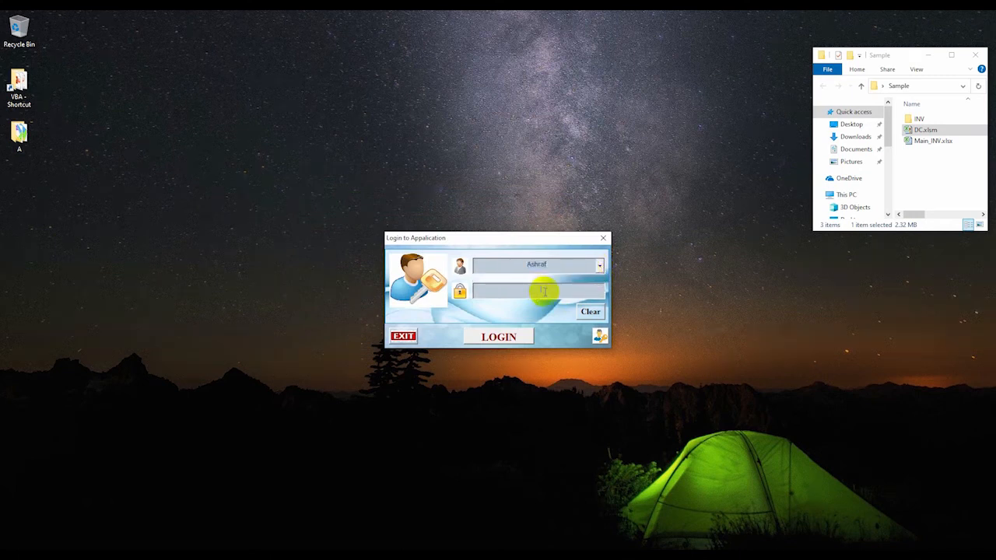
text(***)
click(500, 337)
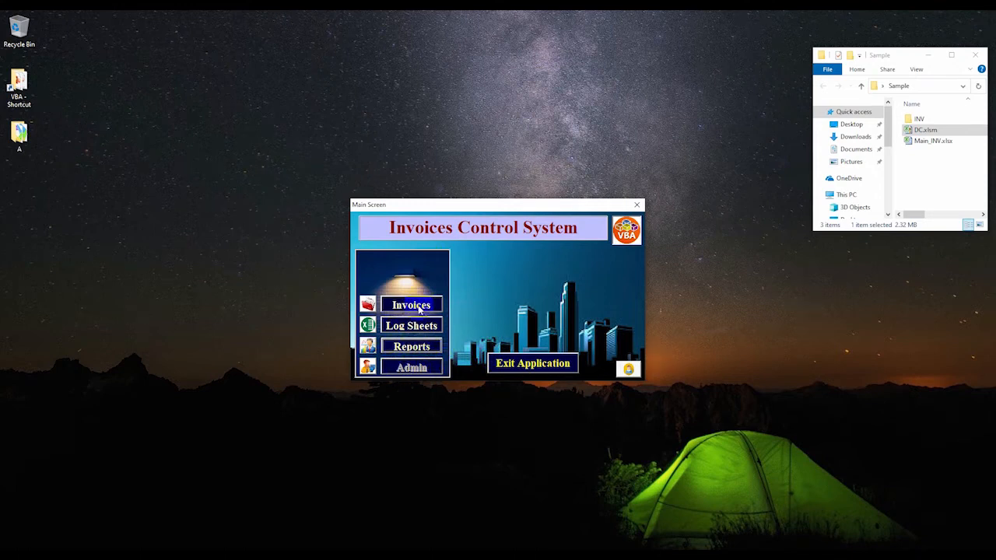
- Go back to the login screen and log in again as Admin with the account password
click(629, 369)
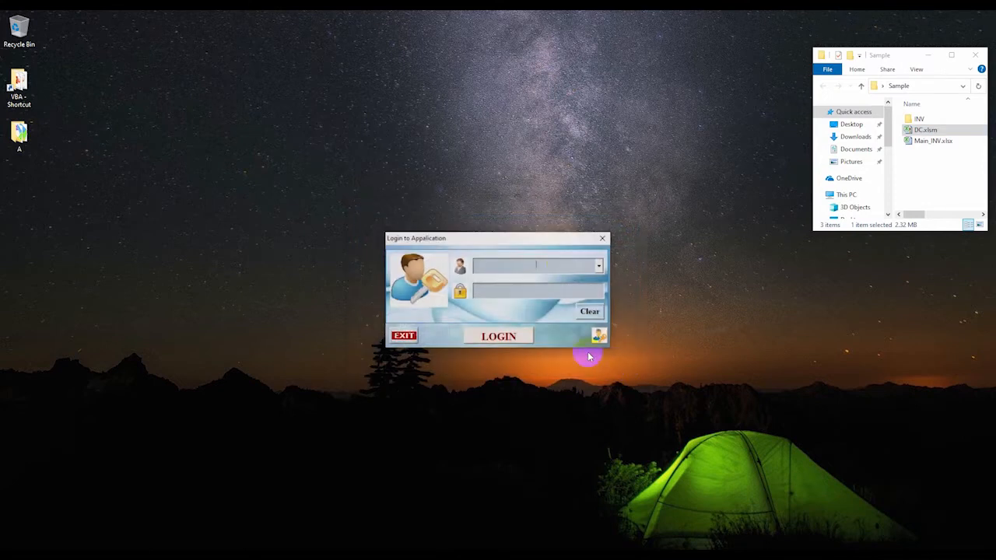
click(598, 265)
click(550, 279)
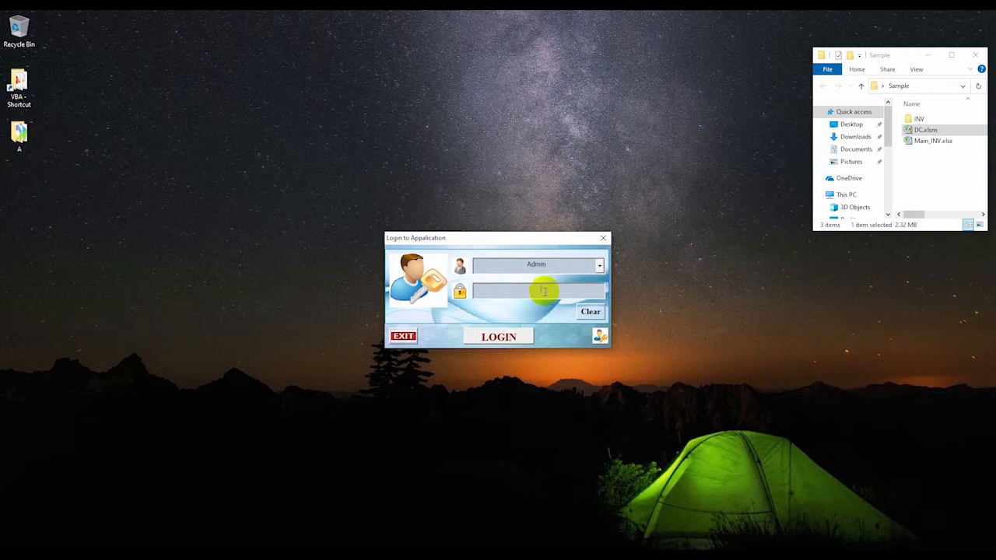
click(545, 291)
text(***)
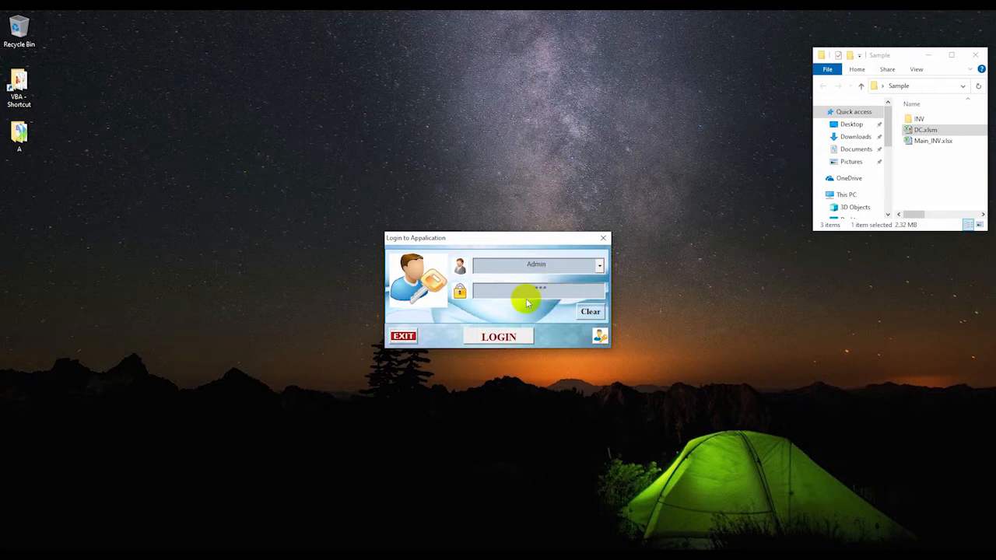
click(493, 336)
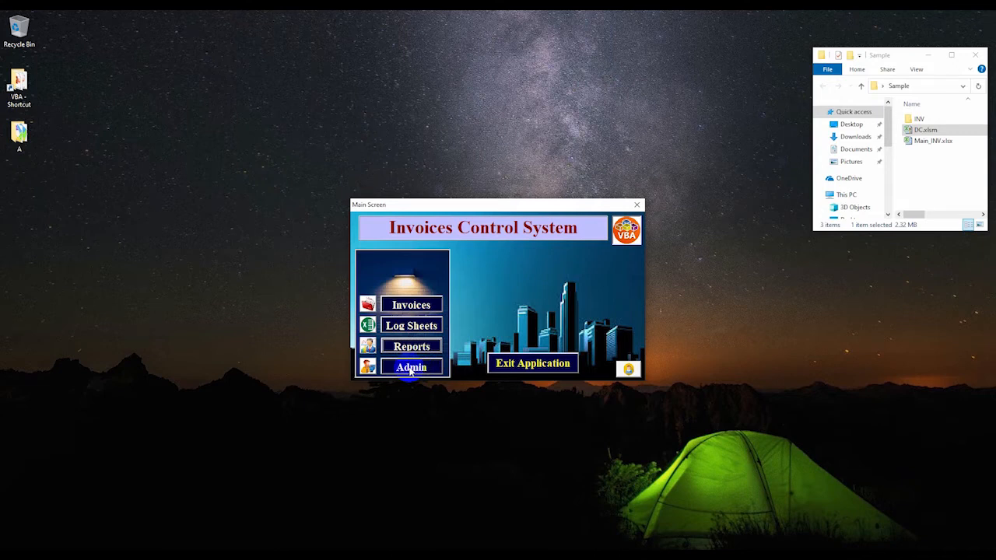
- Open the Invoices registration form, look through its attachment and workflow pages, and return to the invoice information page
click(411, 304)
drag(515, 172, 467, 156)
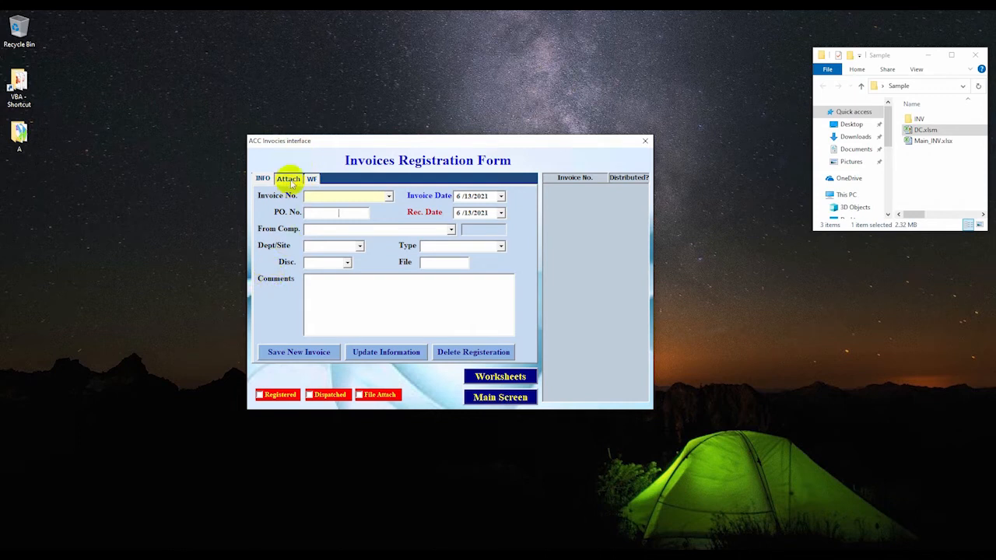
click(291, 180)
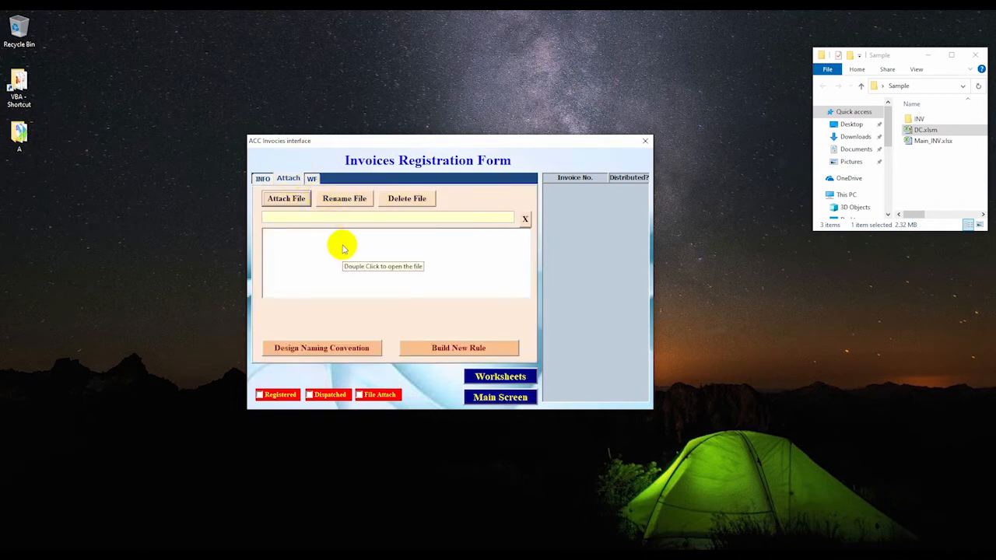
click(312, 179)
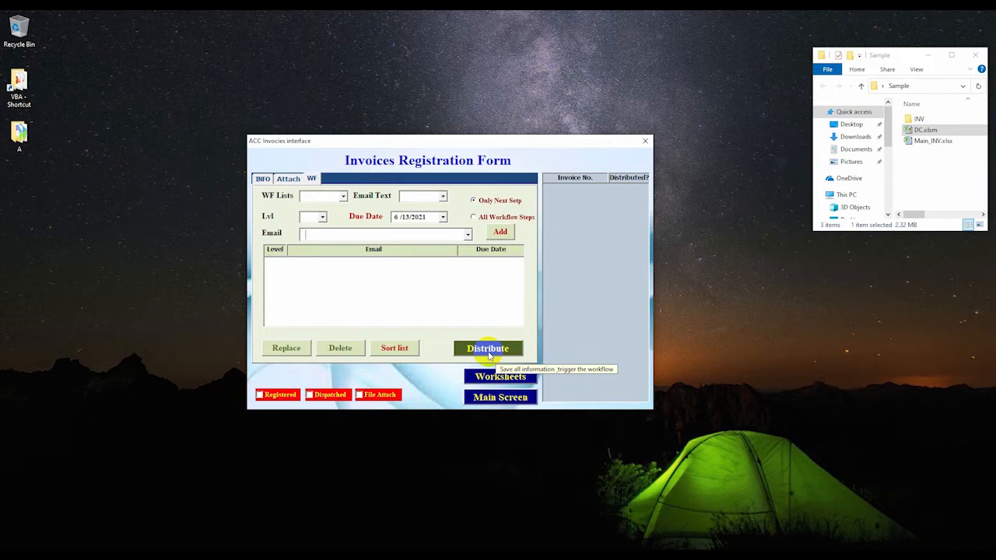
click(263, 178)
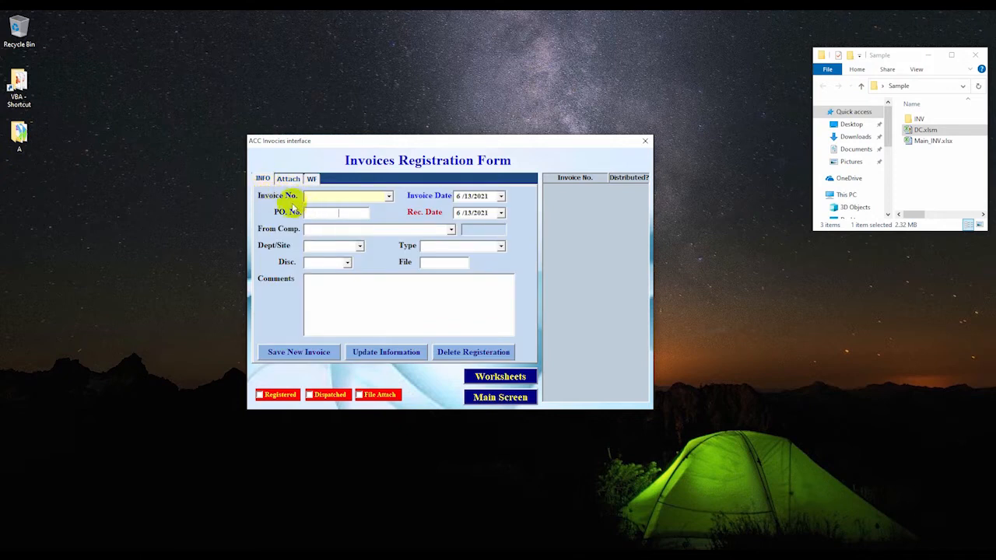
- Browse the existing invoice numbers and load the details of invoice HMH-07107
click(389, 197)
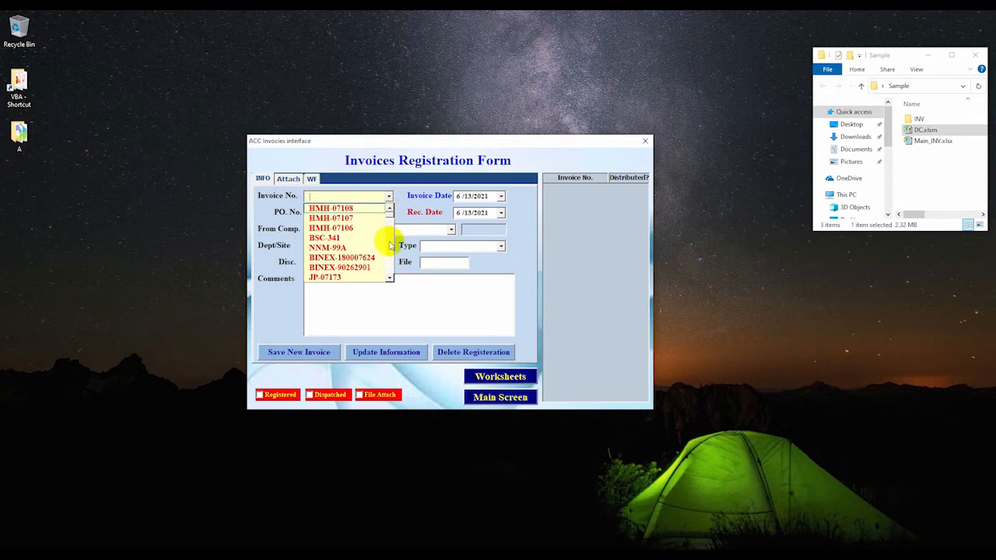
click(390, 231)
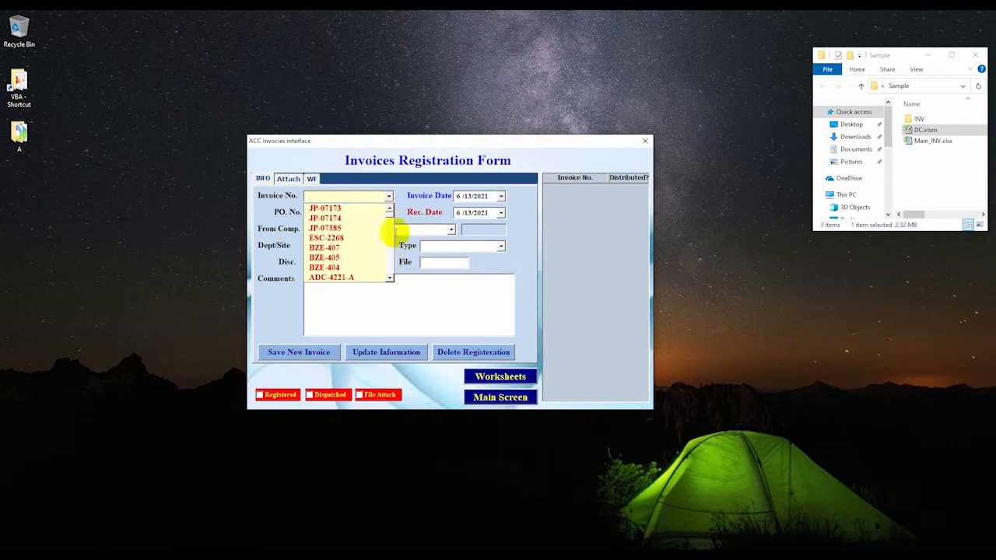
click(390, 216)
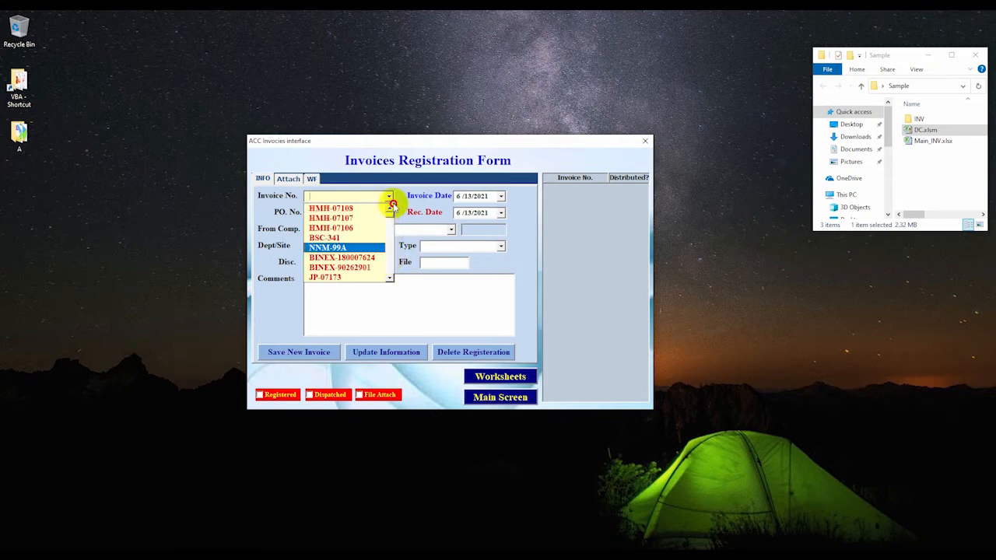
click(347, 218)
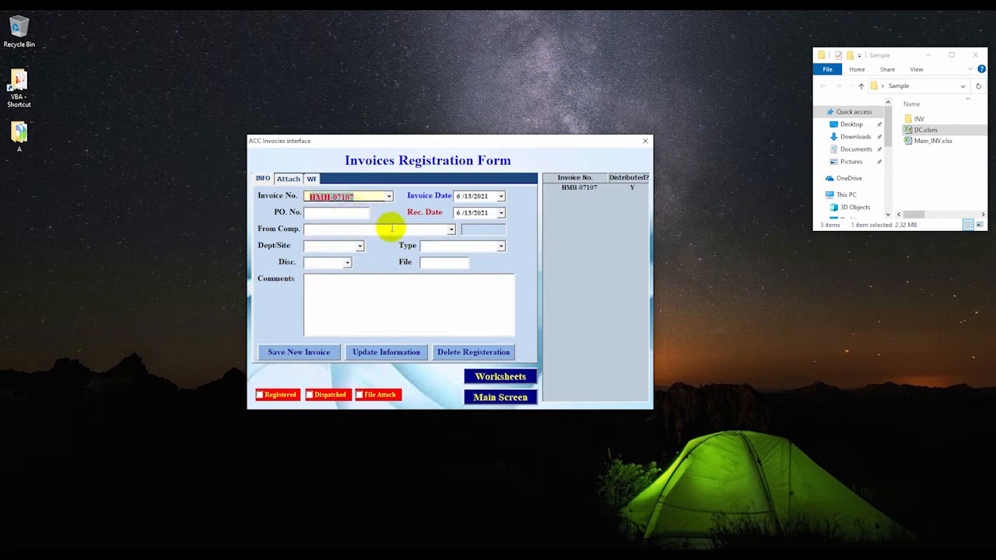
key(Tab)
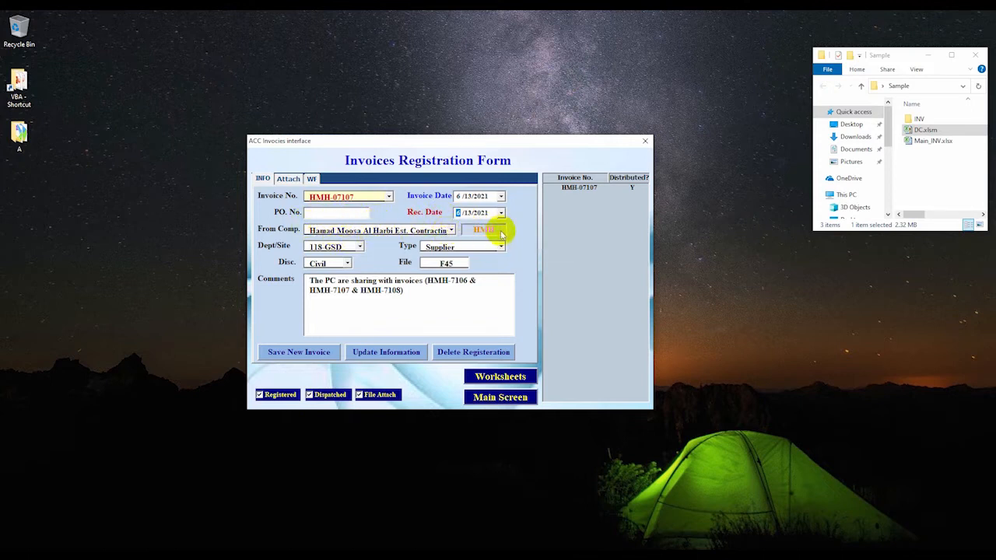
- Examine the department/site, type and discipline choices and the file field of the loaded invoice
click(360, 247)
click(359, 246)
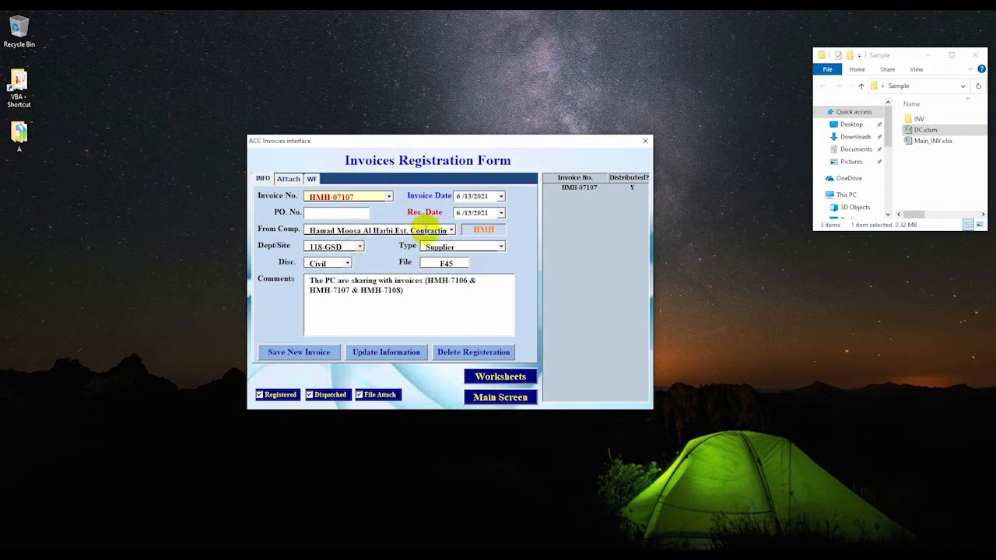
click(502, 248)
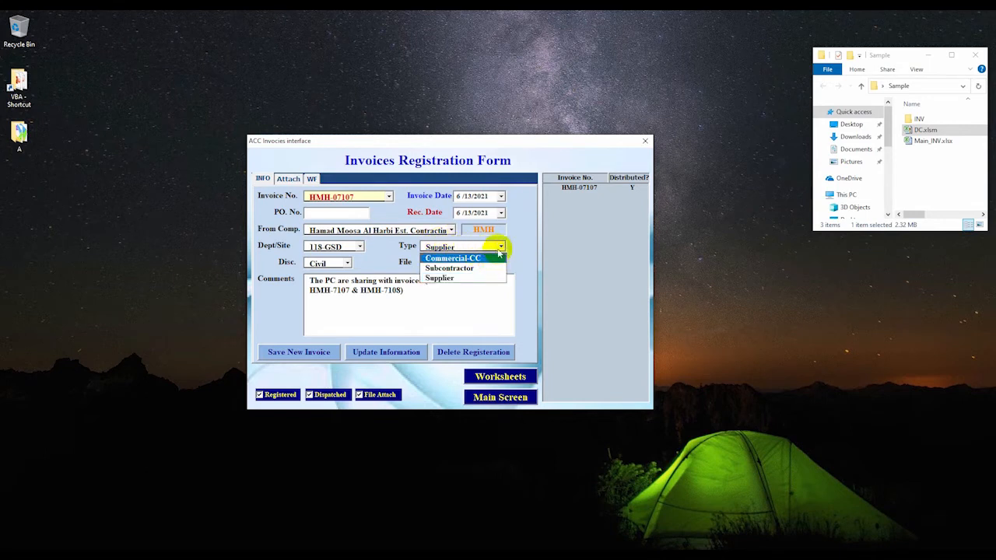
click(502, 247)
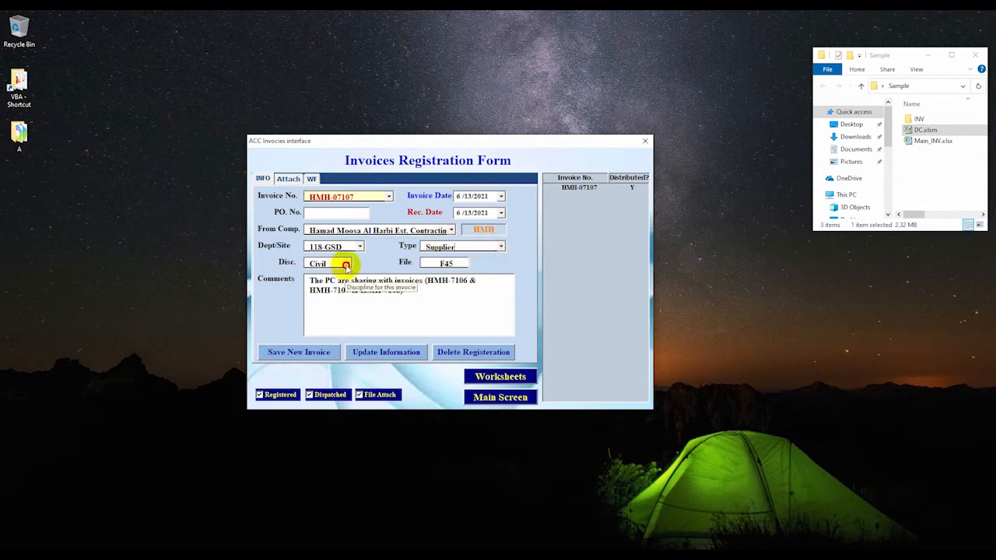
click(348, 265)
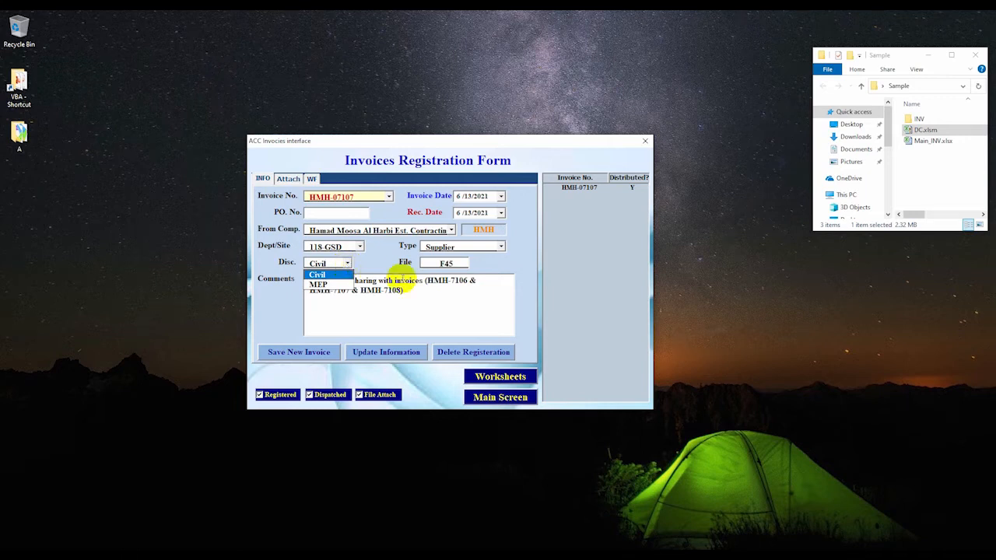
click(455, 263)
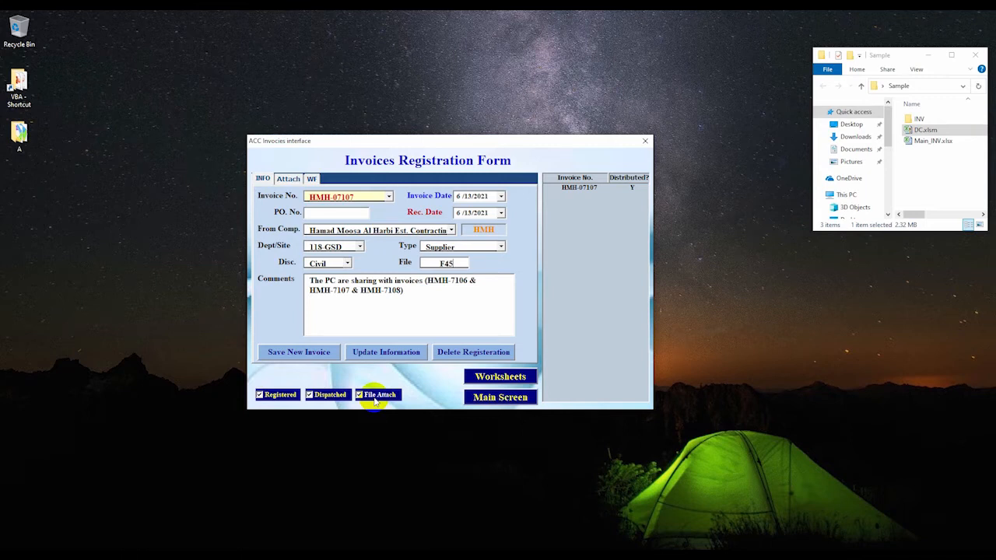
- Look up invoices NNM-99A, JP-07174 and ADC-4221-A to check their registered, dispatched and file-attached status
click(388, 197)
click(372, 238)
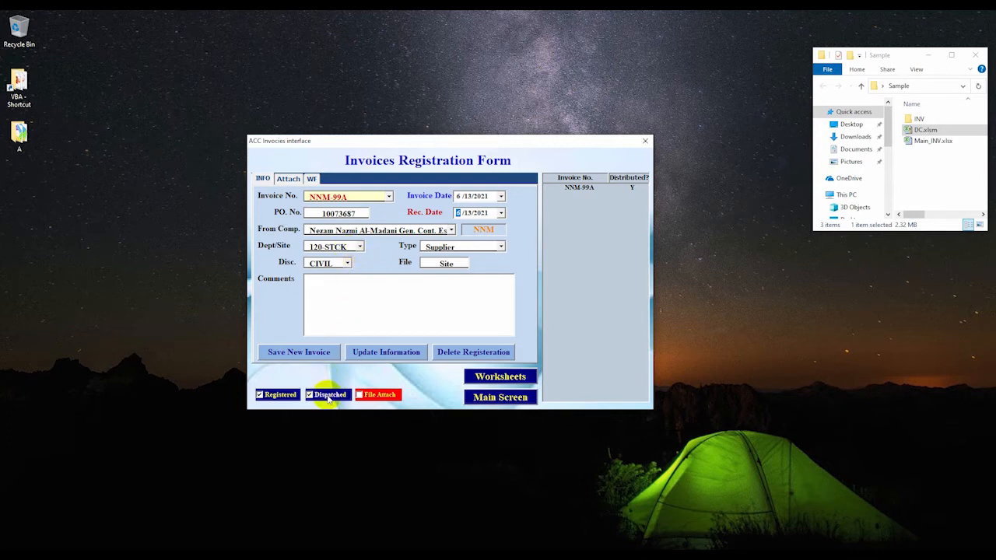
click(389, 196)
click(356, 256)
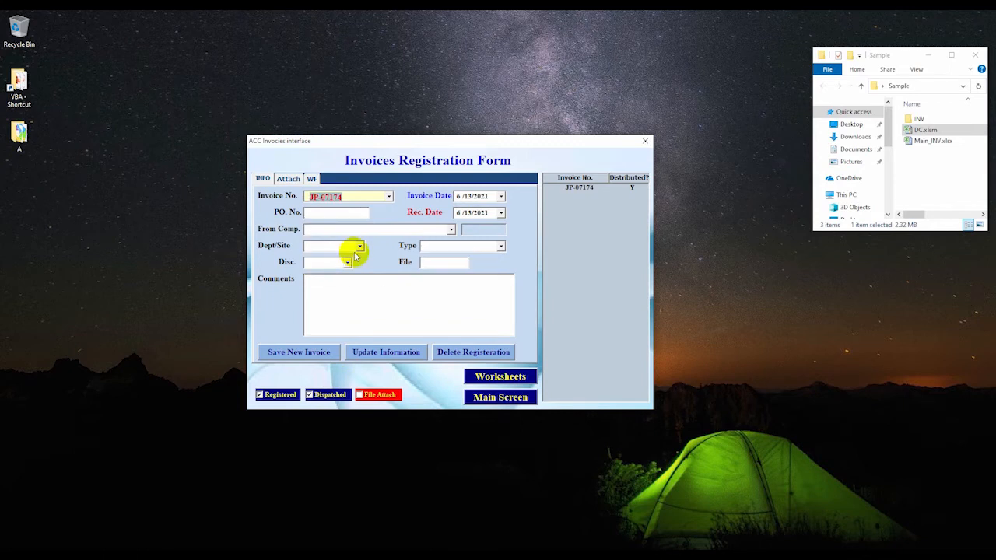
click(389, 196)
click(366, 269)
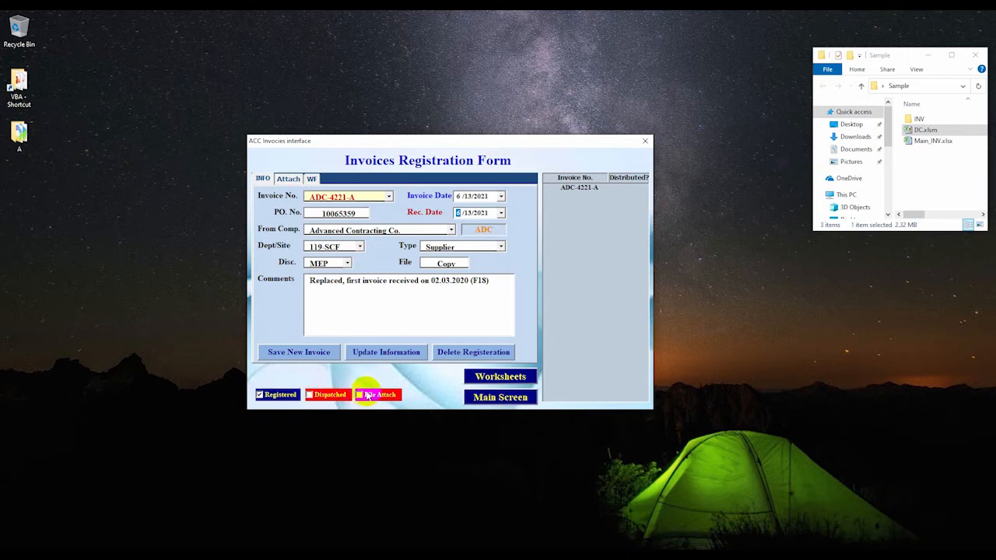
- Shorten the invoice number entry to ADC to search for all matching invoices
click(365, 197)
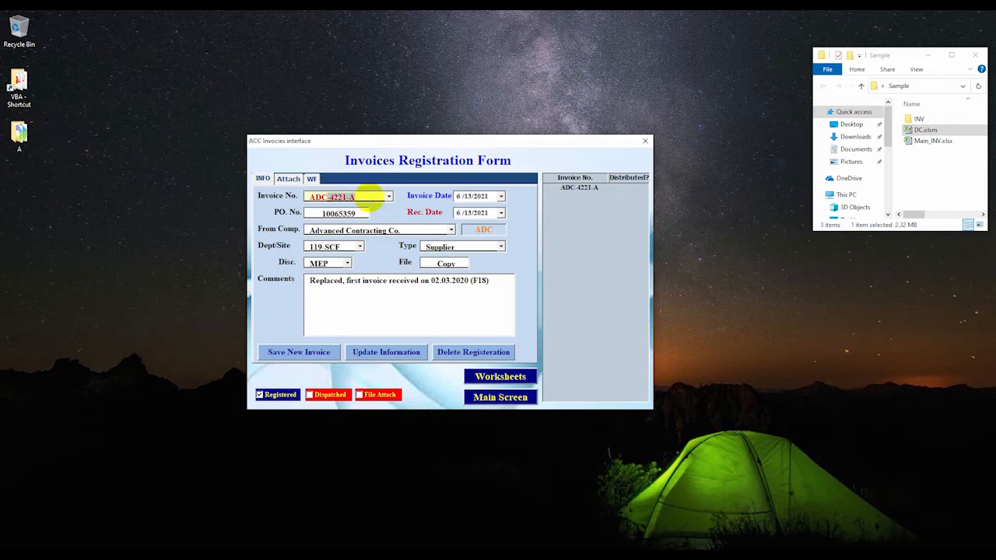
key(BackSpace)
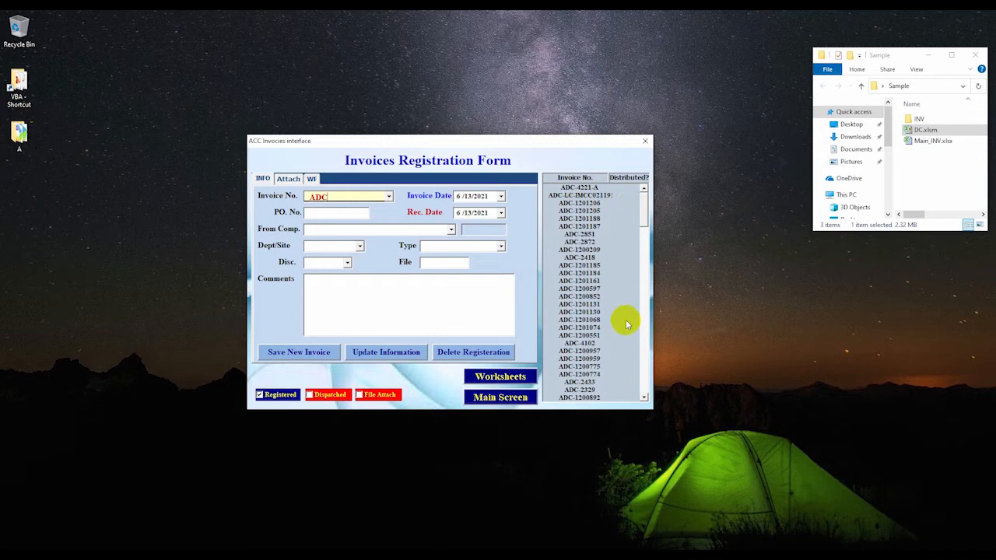
- Look through the invoices matching ADC and load the details of invoice HMH-07107
mouse_move(643, 204)
mouse_down()
mouse_move(644, 294)
mouse_move(639, 187)
mouse_up()
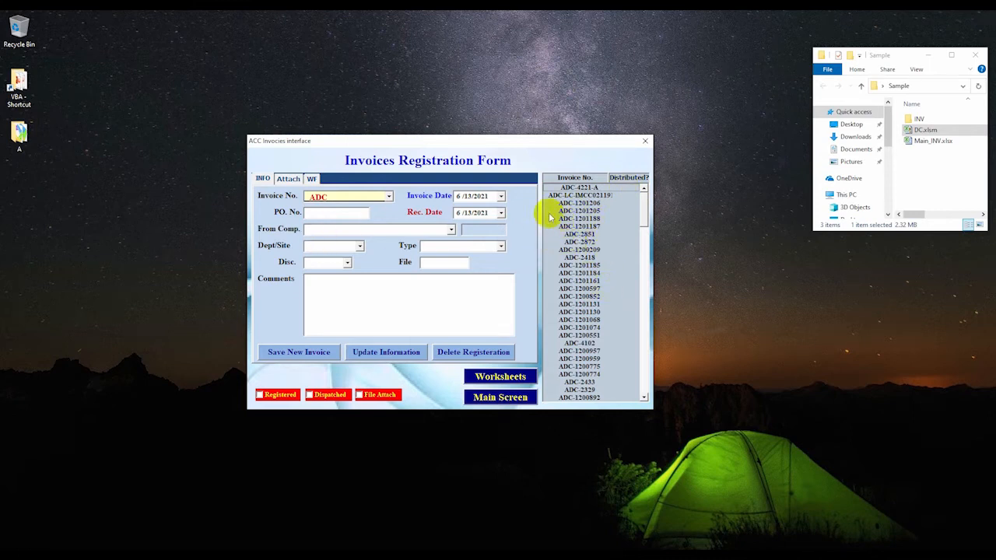
click(388, 196)
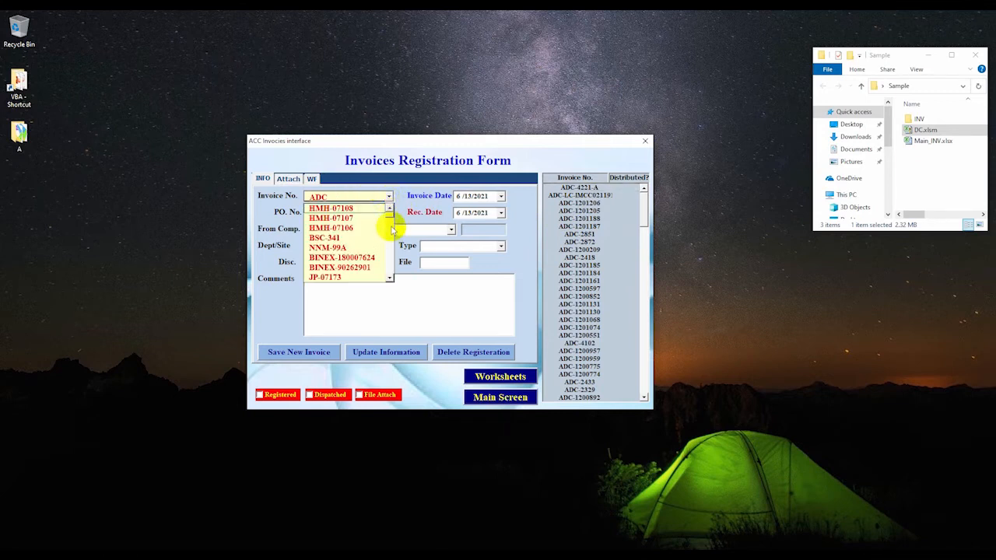
click(343, 218)
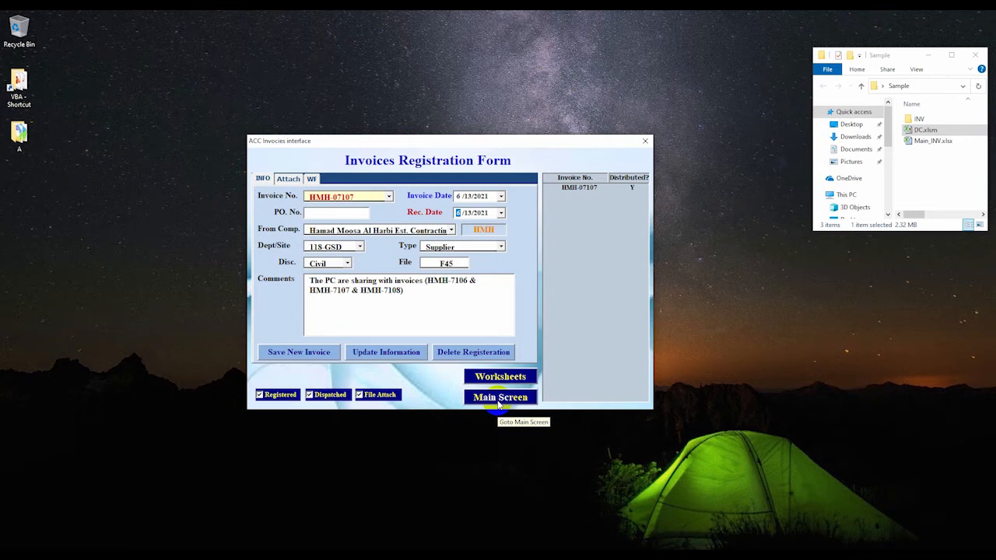
- View the attached files of invoice HMH-07107 and look over the Naming Convention design form before returning to the invoice
click(287, 179)
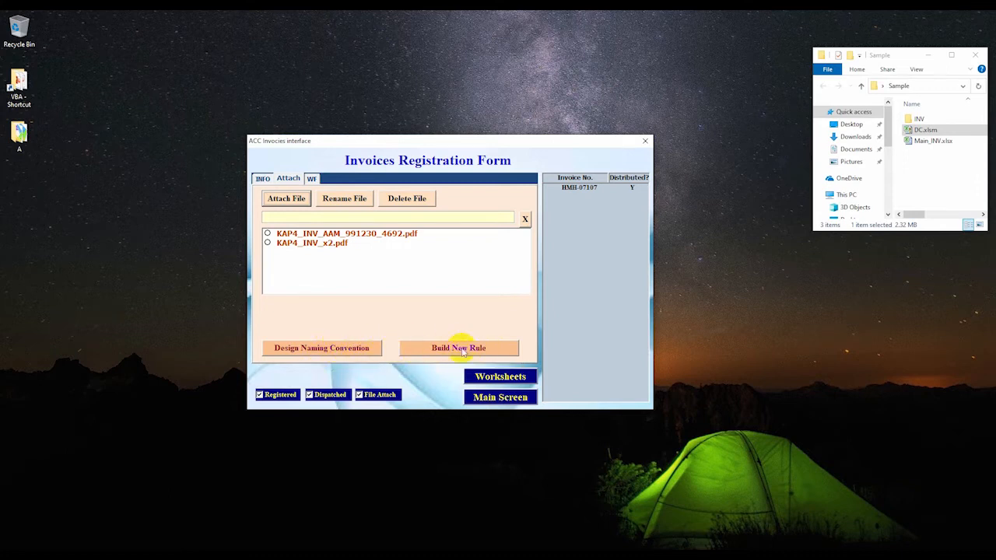
click(322, 348)
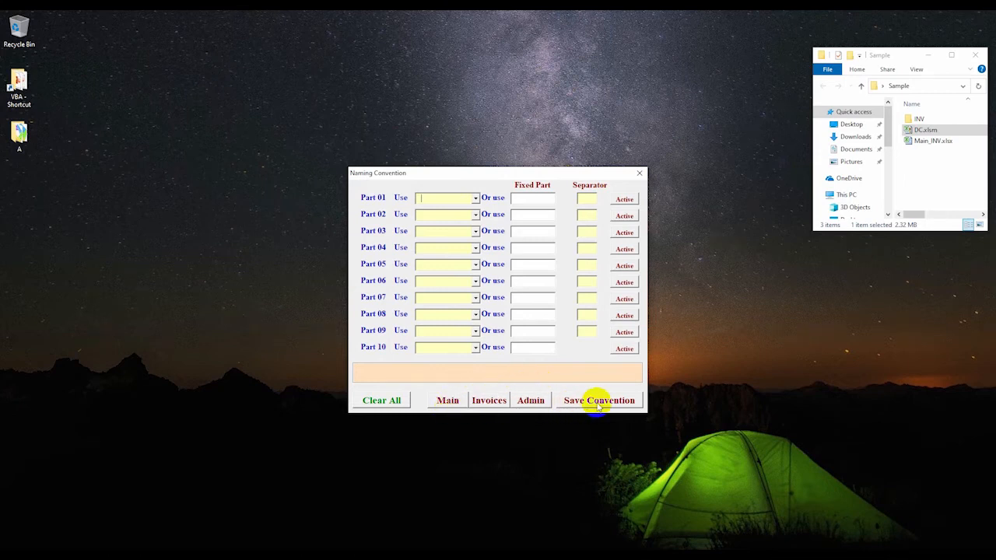
click(486, 400)
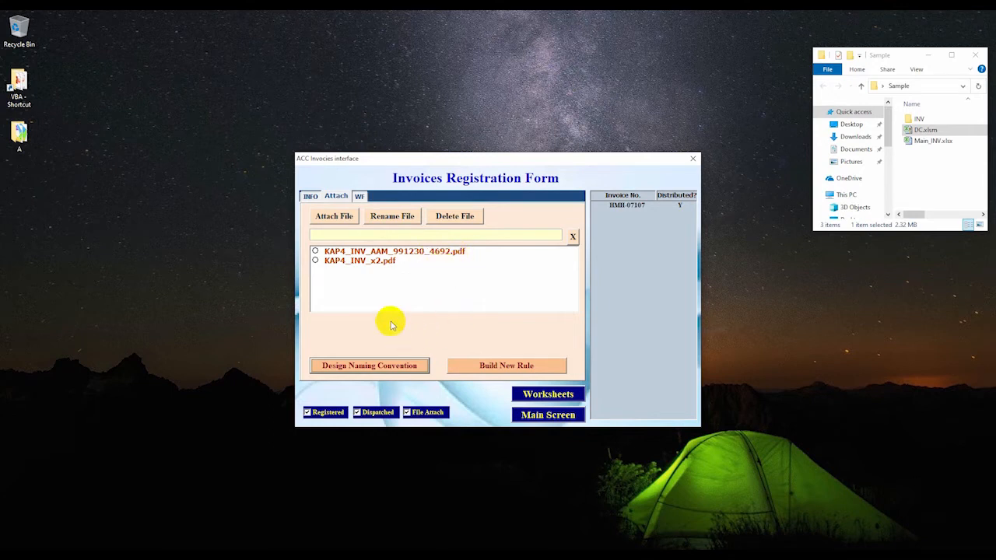
- Look over the Conditions form for building new rules, return to the invoice and select the attachment KAP4_INV_AAM_991230_4692.pdf
click(503, 367)
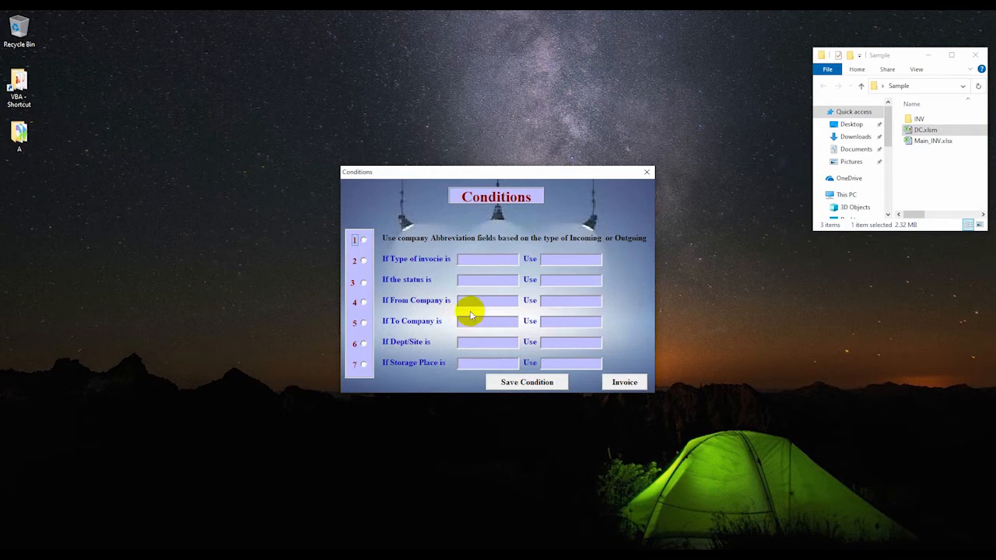
click(616, 389)
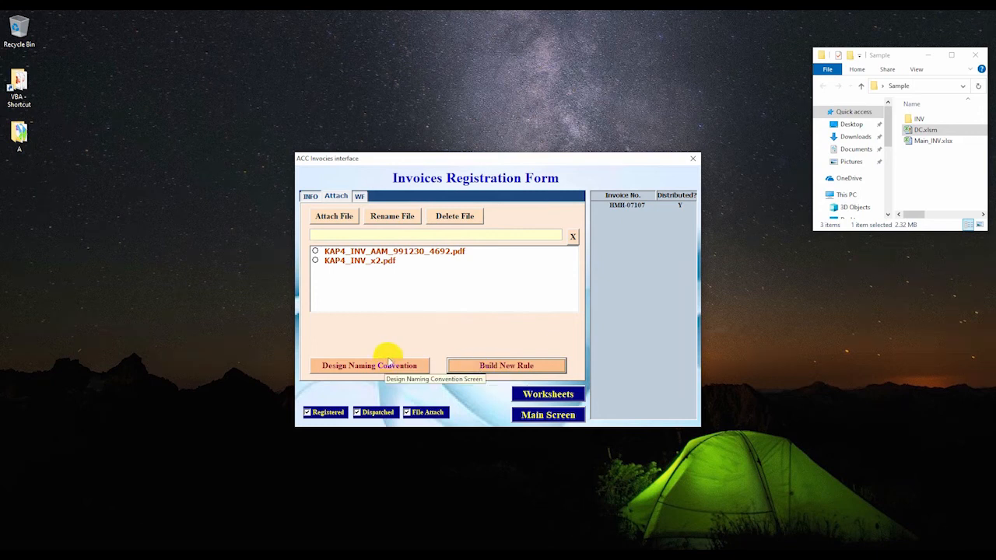
click(394, 252)
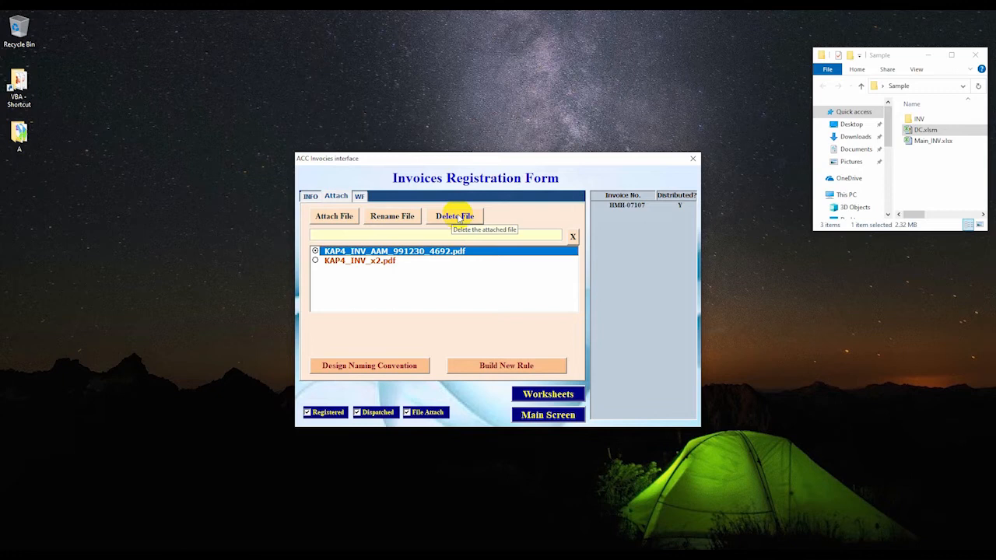
- Examine the invoice's workflow settings, including the available workflow lists and email text templates, without choosing any
click(359, 196)
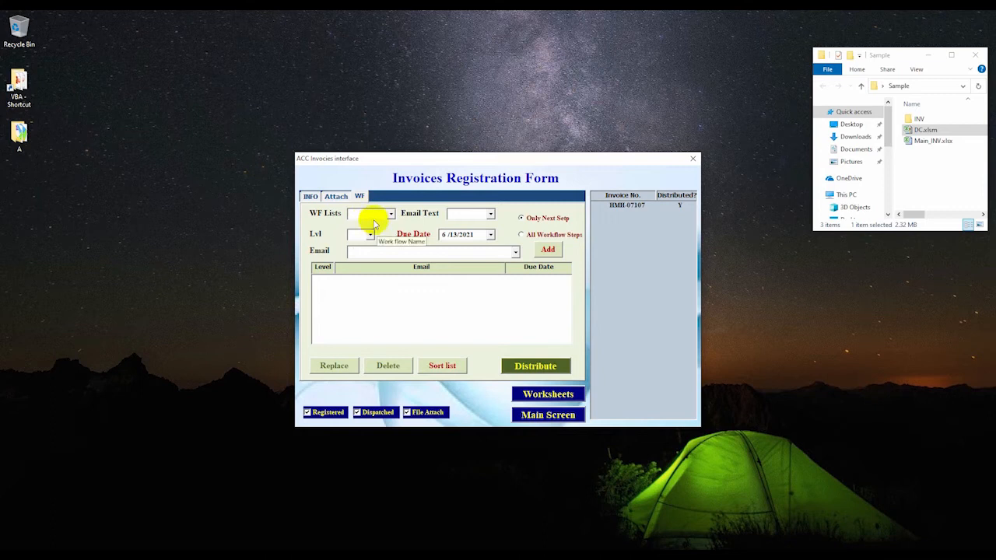
click(391, 214)
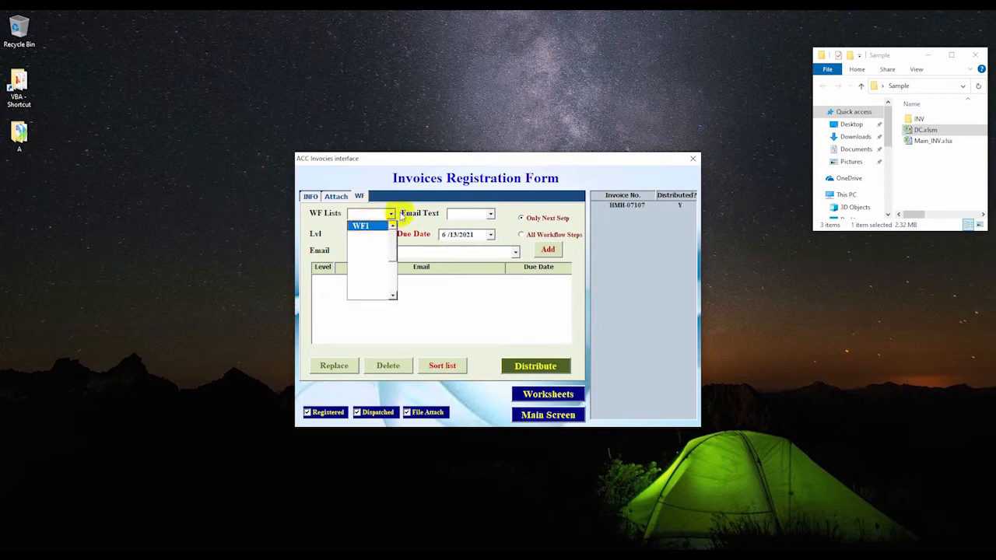
click(409, 215)
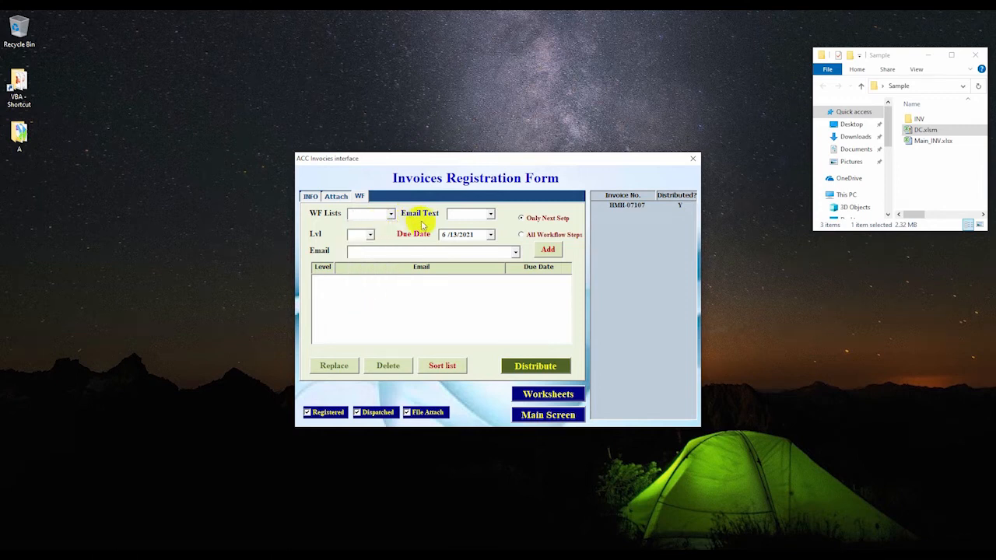
click(491, 215)
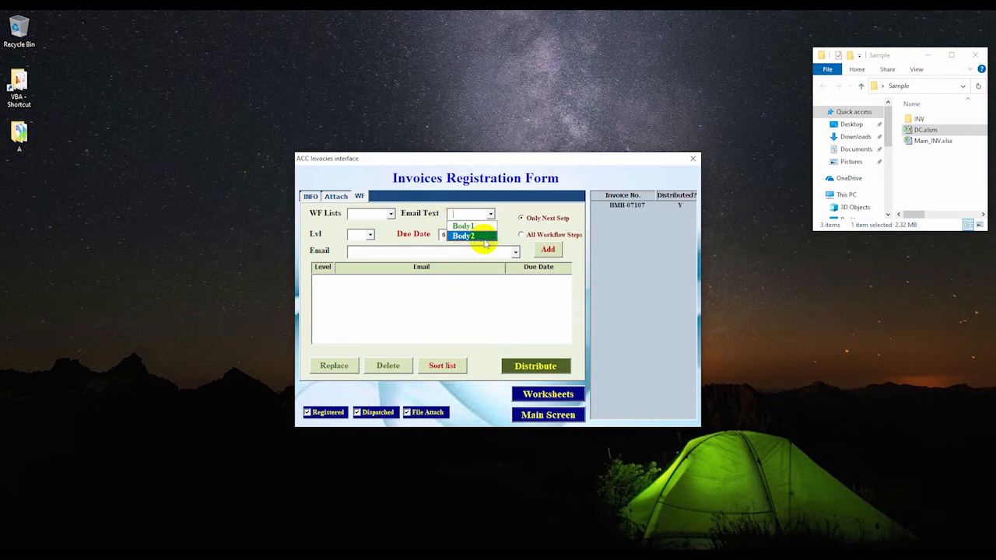
click(458, 214)
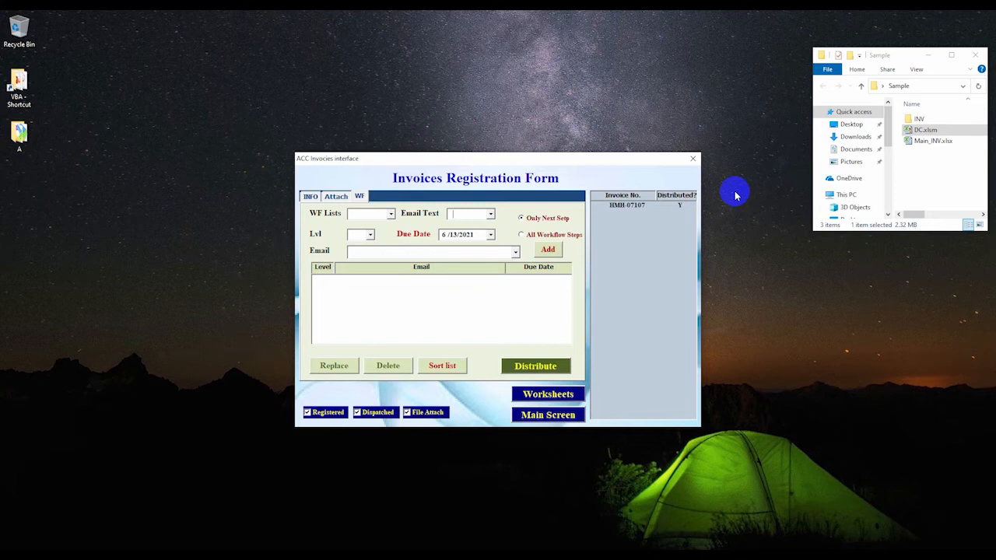
- Set the workflow distribution to All Workflow Steps and examine the available recipient levels
click(524, 236)
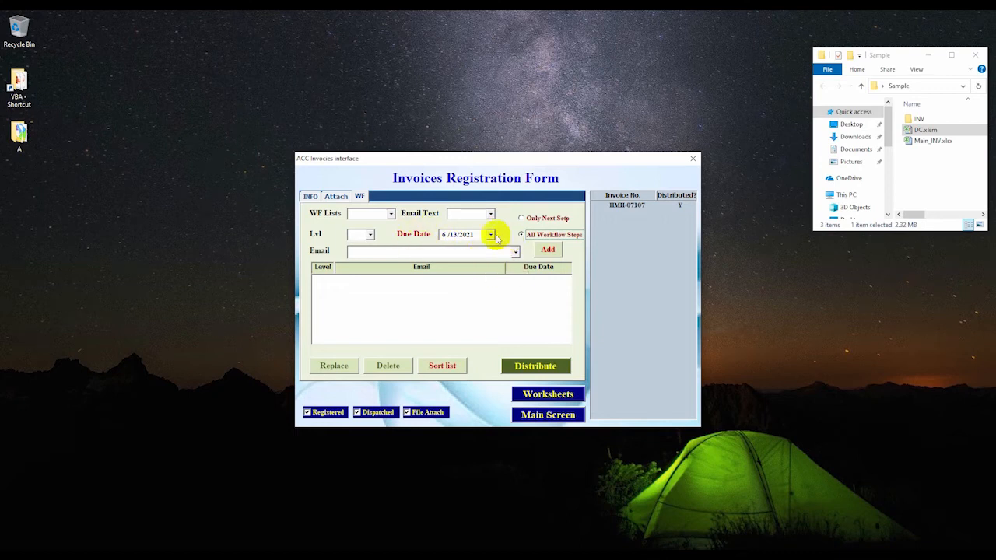
click(370, 236)
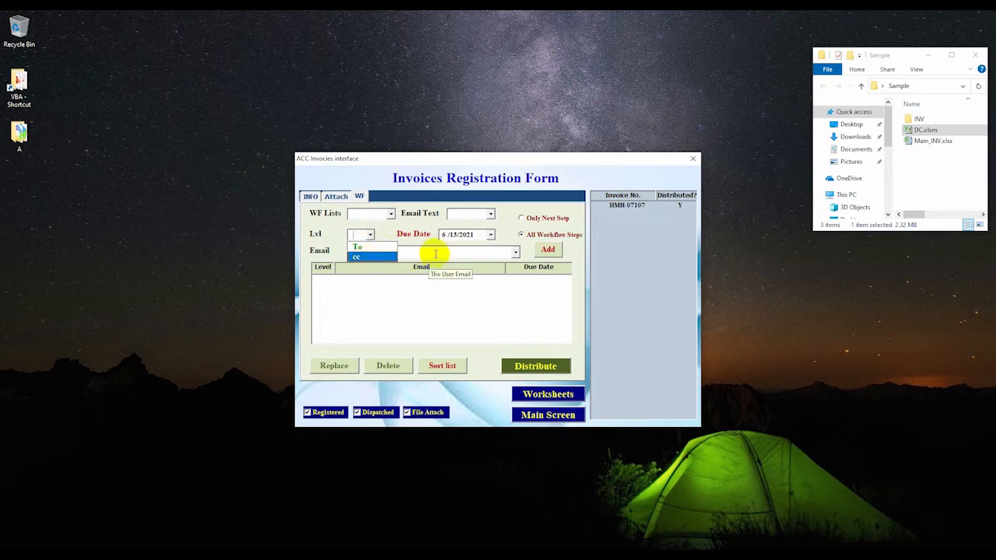
click(495, 251)
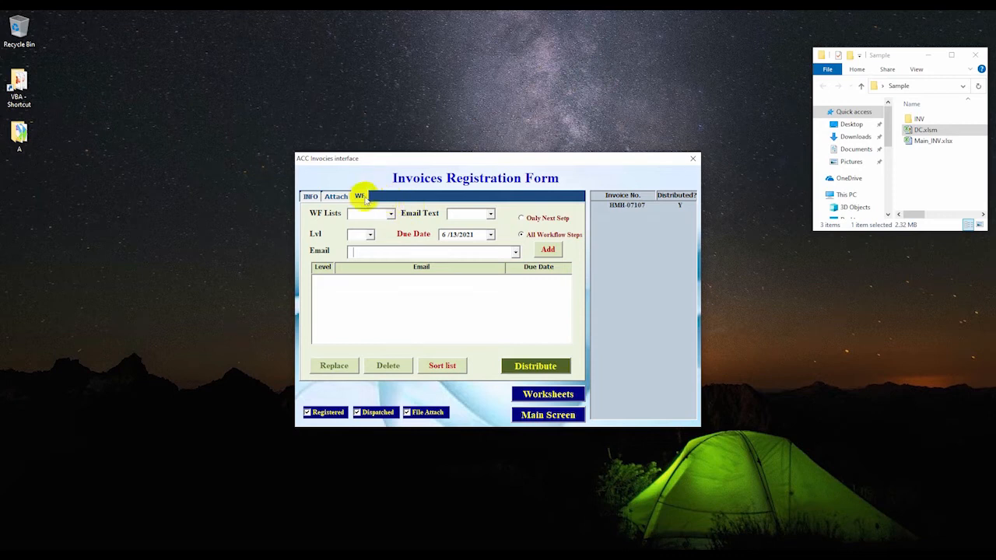
- Go back through the attachments and general information of the invoice and return to the system's main screen
click(336, 196)
click(310, 196)
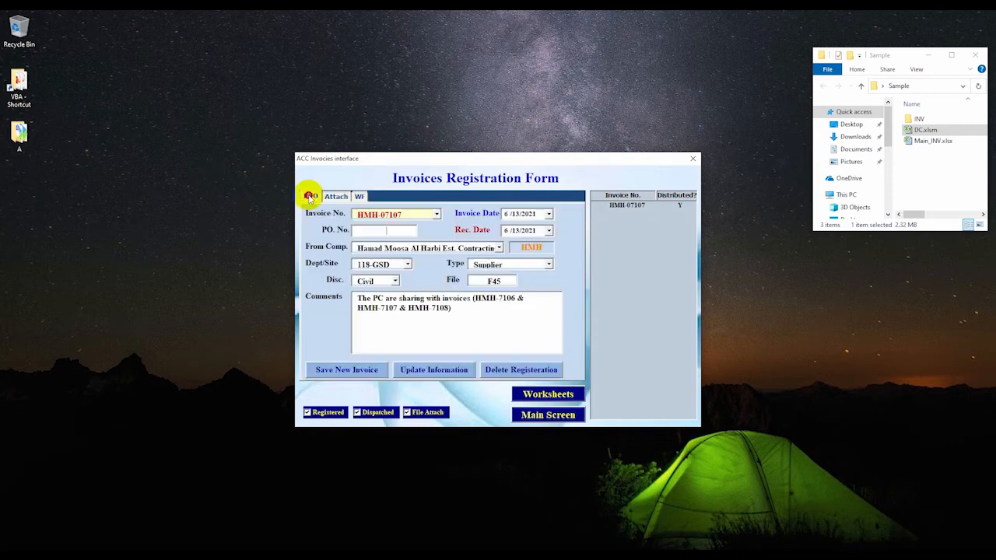
click(551, 416)
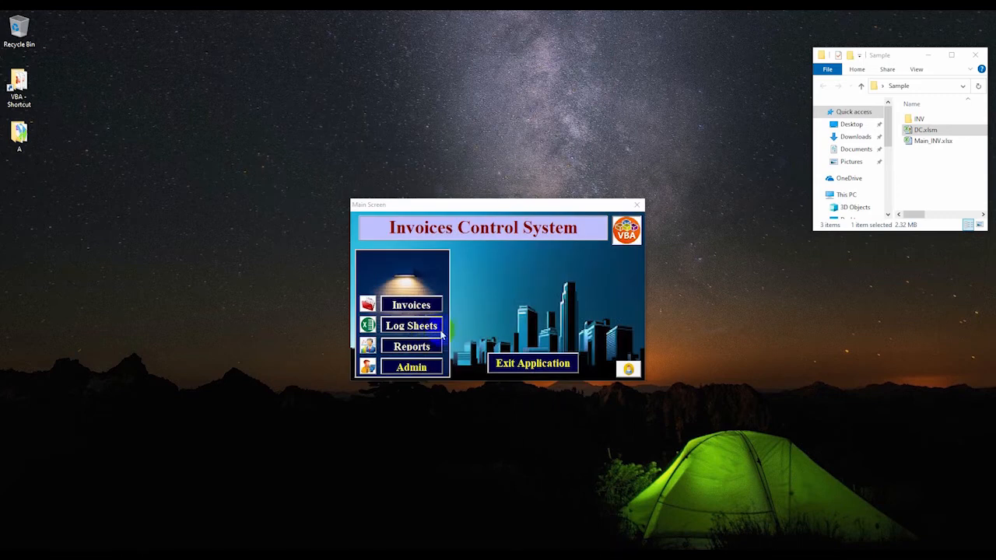
- Open the log sheets and try their links to the main screen and the invoice form, returning to the worksheets each time
click(419, 327)
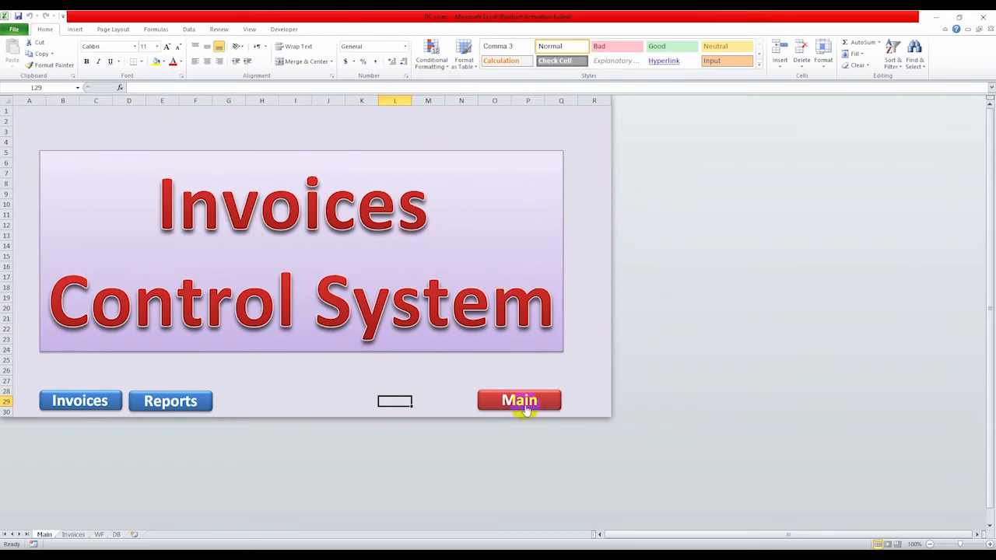
click(525, 405)
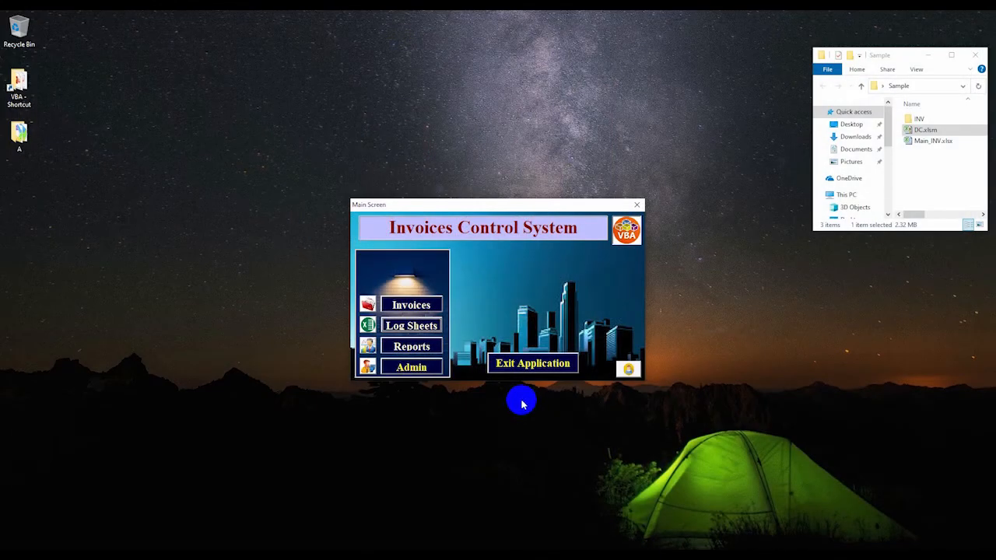
click(412, 332)
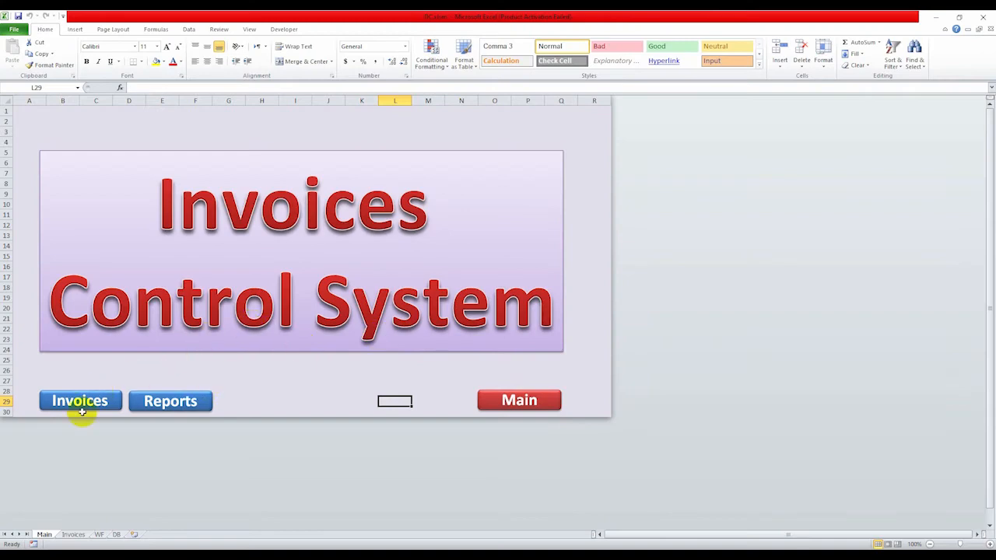
click(80, 410)
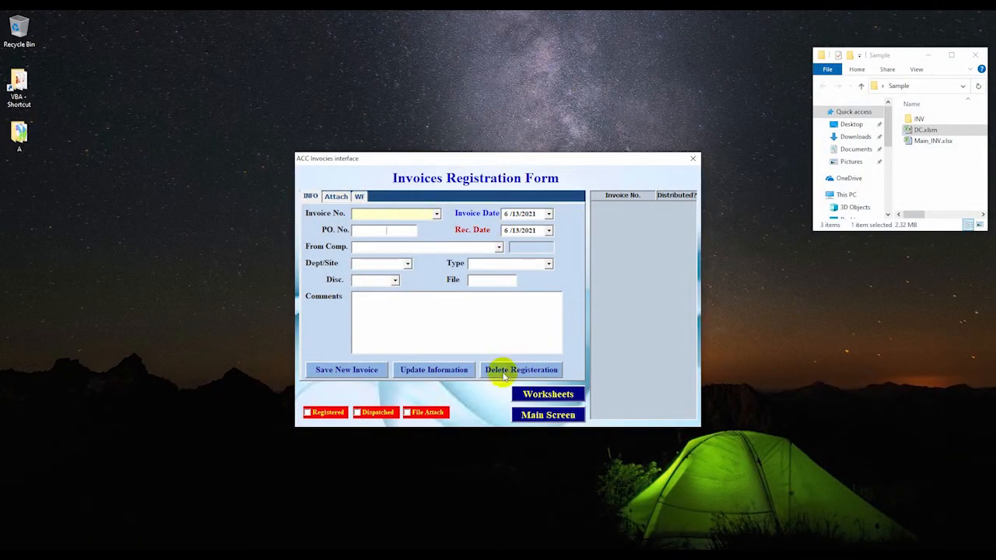
click(549, 395)
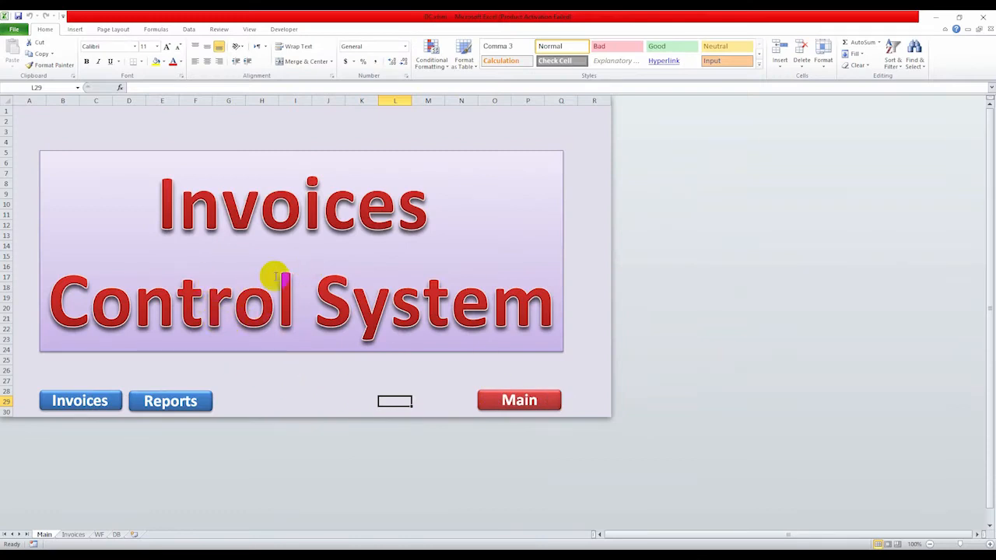
- Examine the Invoices, WF and DB worksheets in the workbook
click(73, 534)
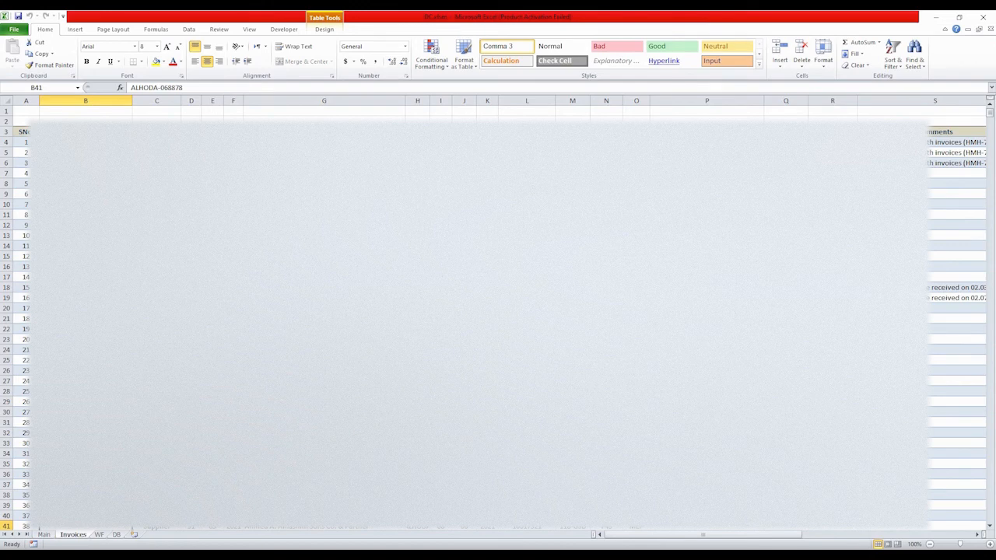
mouse_move(657, 535)
mouse_down()
mouse_move(757, 536)
mouse_move(653, 535)
mouse_up()
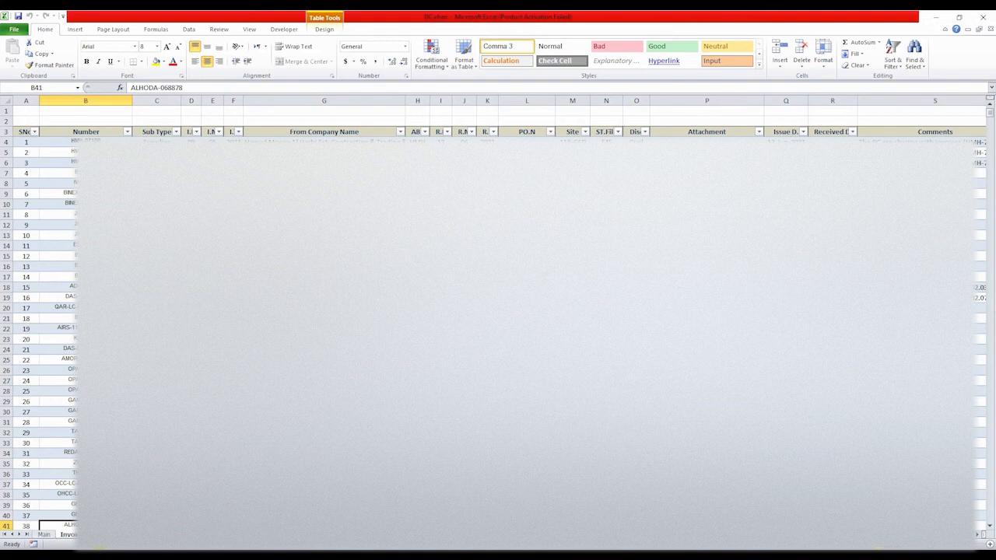
click(99, 535)
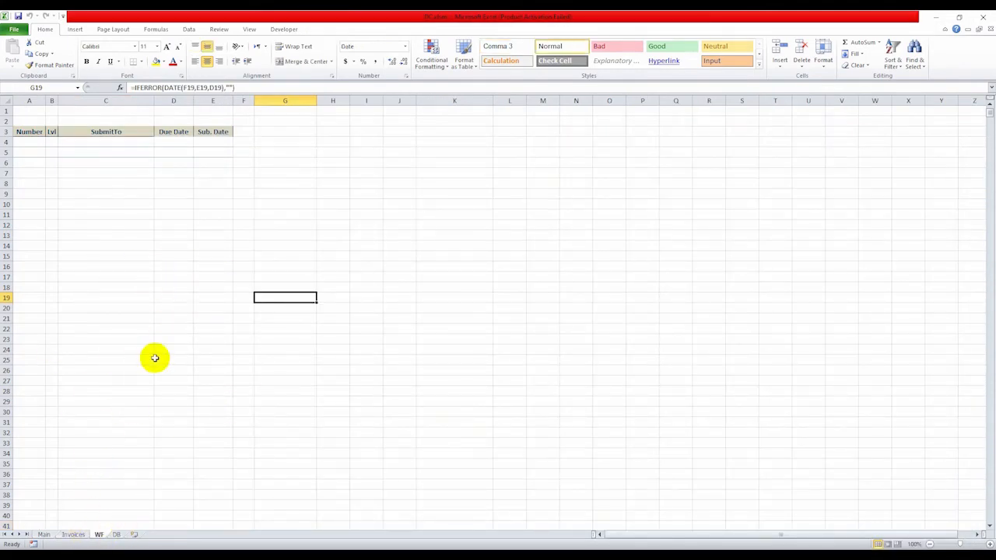
click(116, 534)
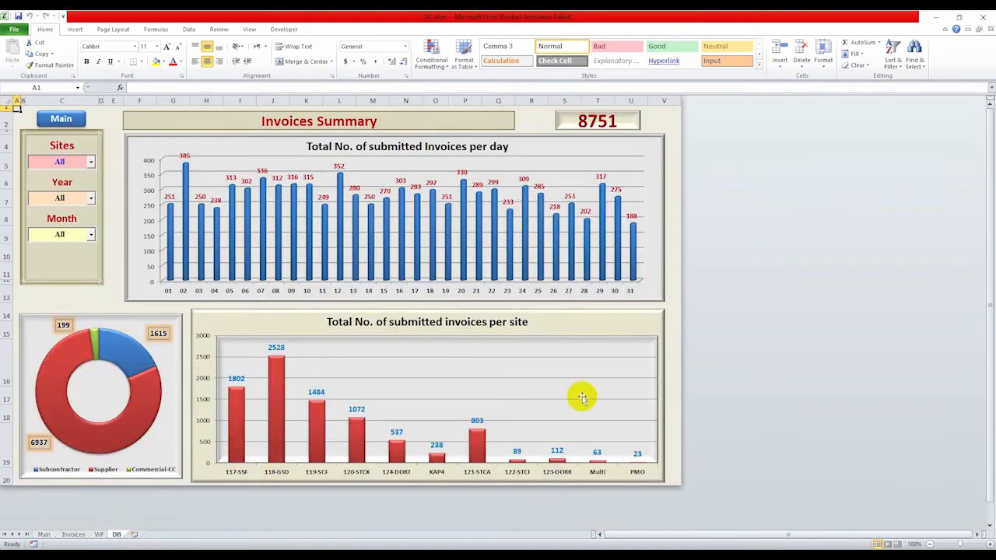
- Open the Invoices Summary report from both the Main worksheet and the system's main screen
click(44, 534)
click(173, 402)
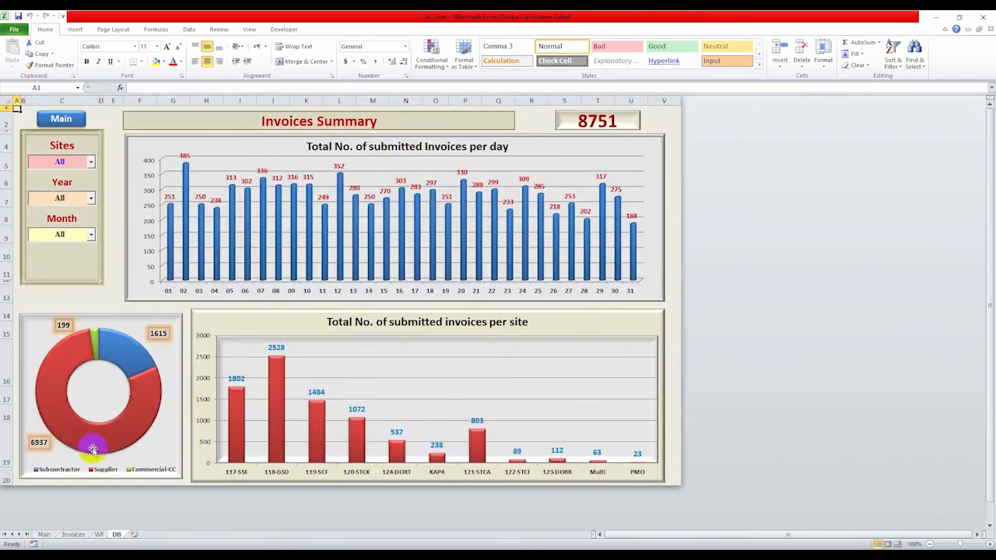
click(43, 535)
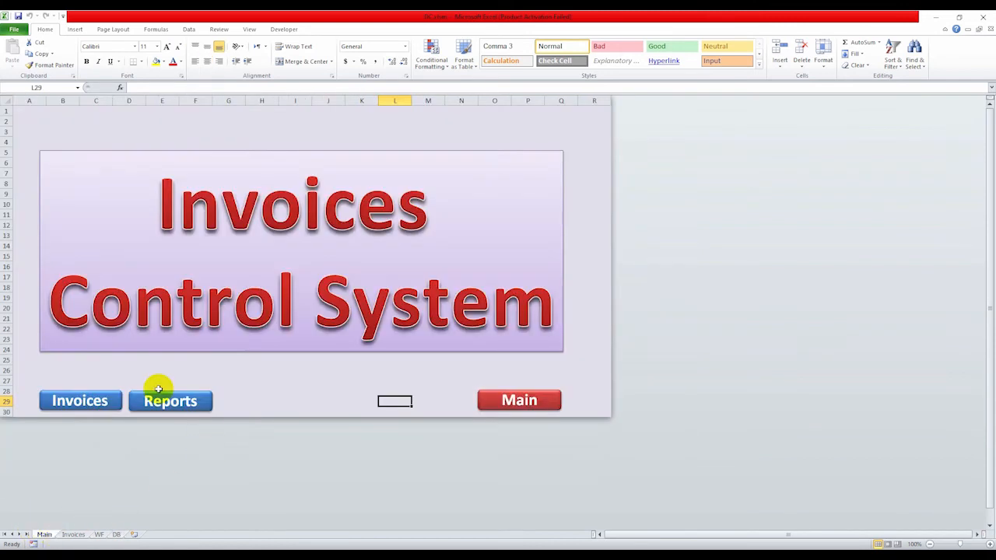
click(502, 406)
click(420, 352)
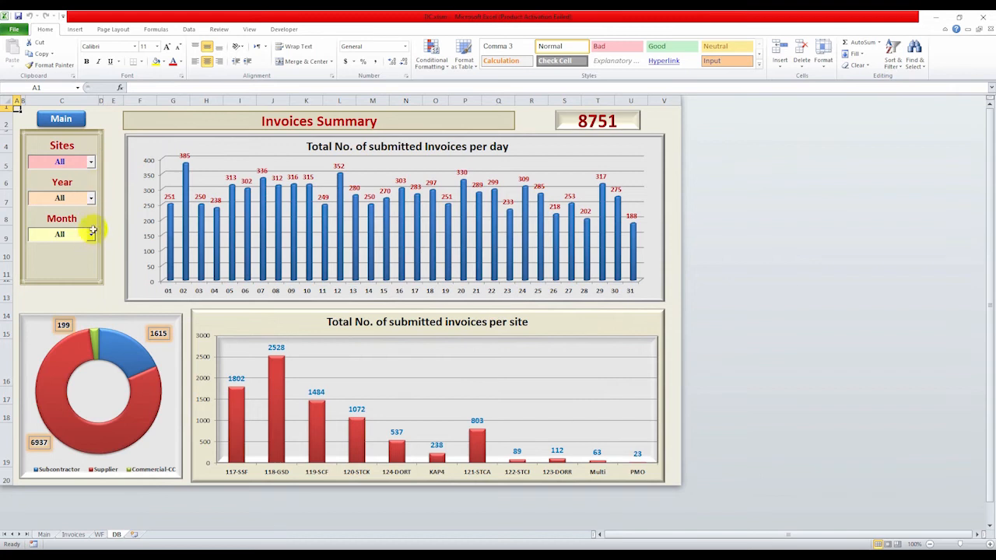
- Filter the Invoices Summary dashboard to year 2021, month 01 and site 117-SSF
click(91, 200)
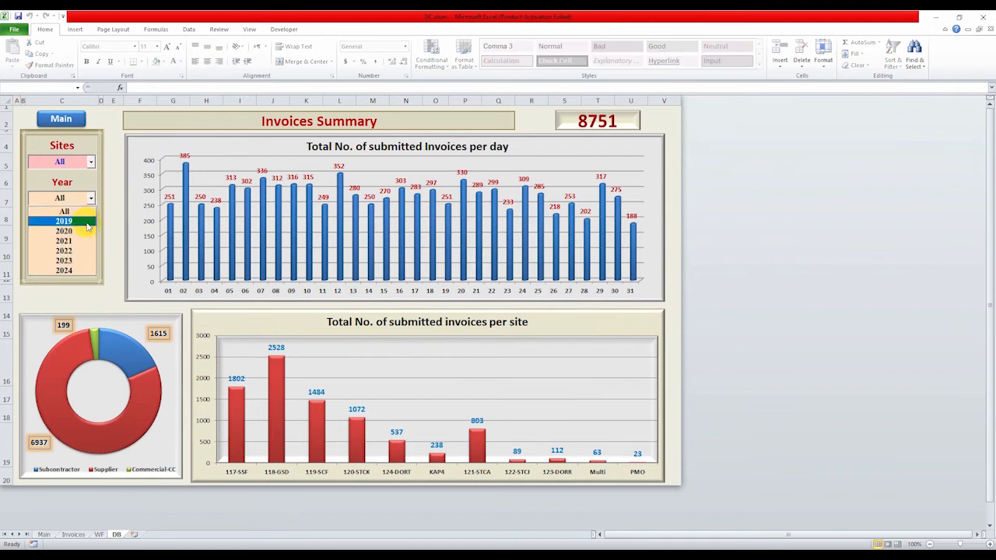
click(90, 231)
click(91, 234)
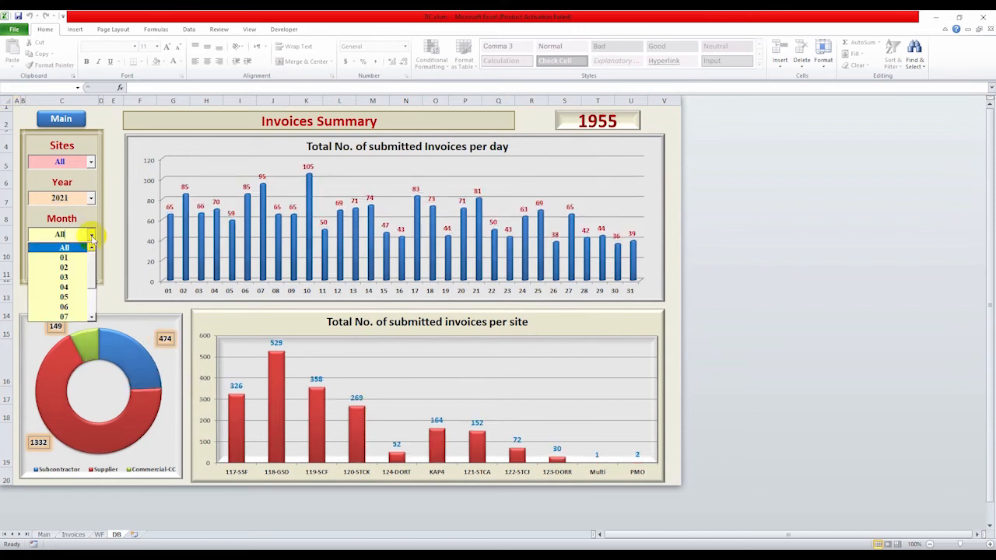
click(75, 262)
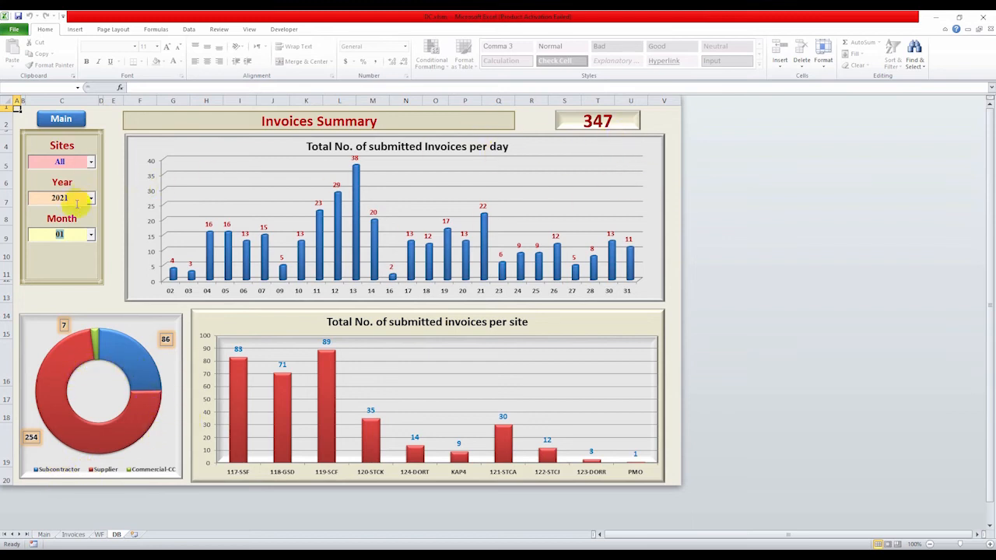
click(90, 163)
click(78, 182)
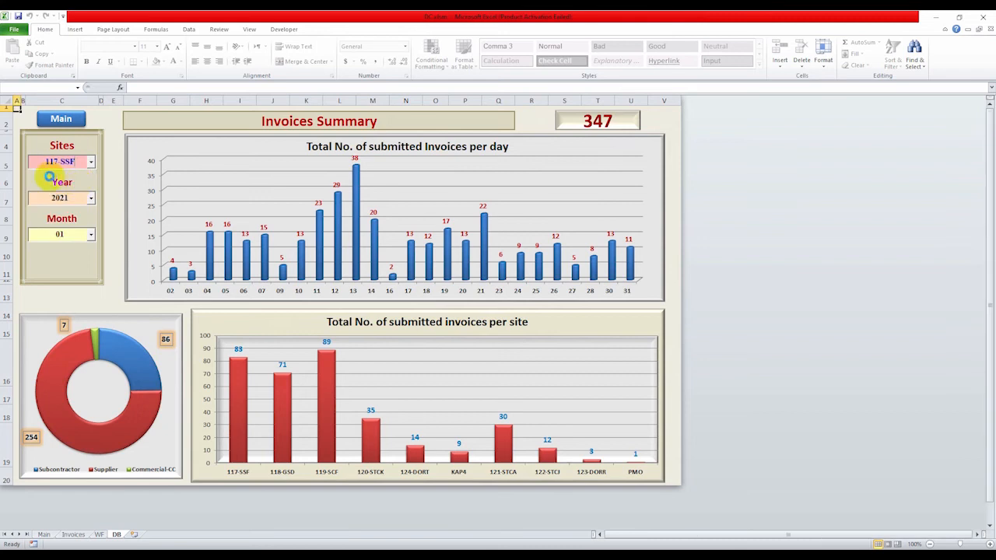
- Reset the Invoices Summary dashboard's site filter to All and check the list of available years
click(91, 161)
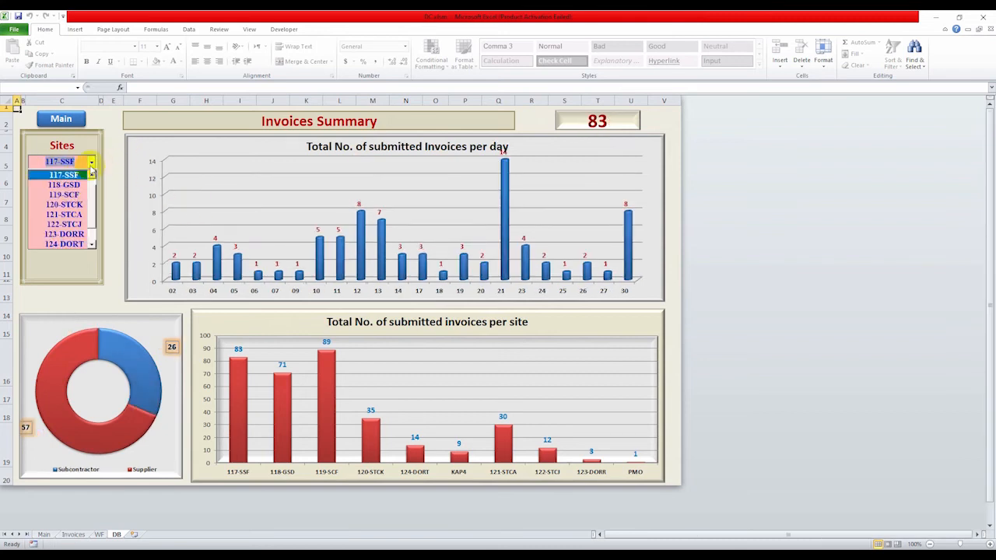
click(69, 174)
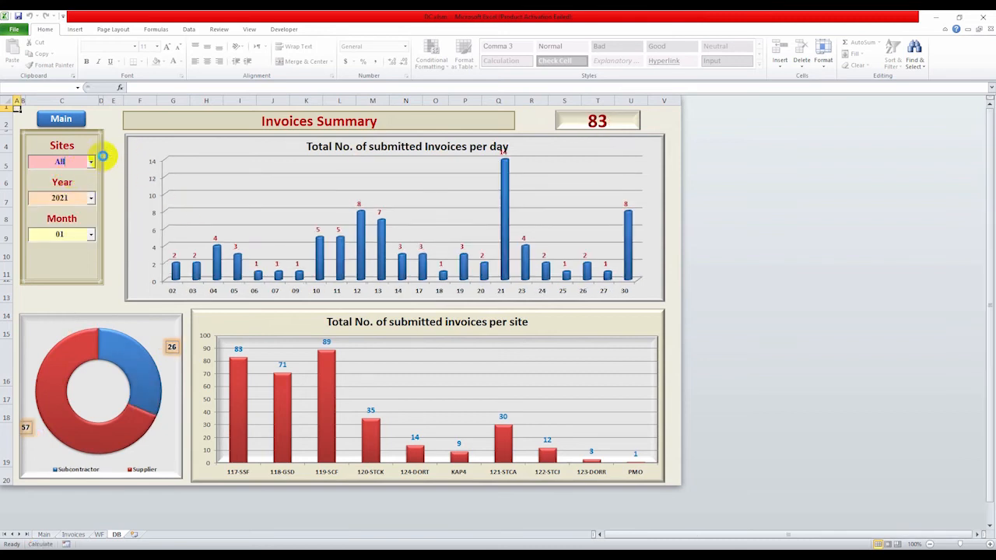
click(91, 198)
click(94, 197)
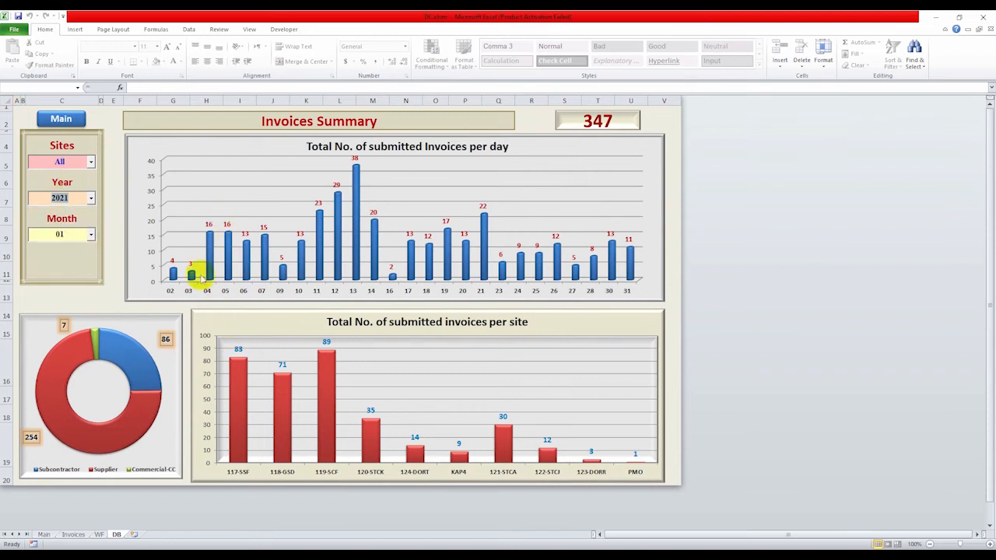
- Return to the system's main screen from the Main worksheet and open the Admin form
click(44, 535)
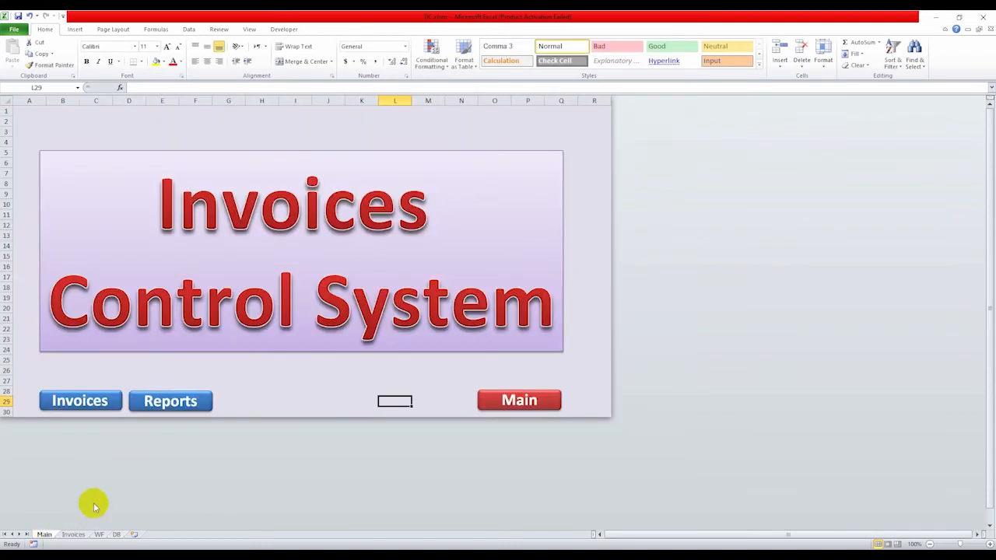
click(504, 403)
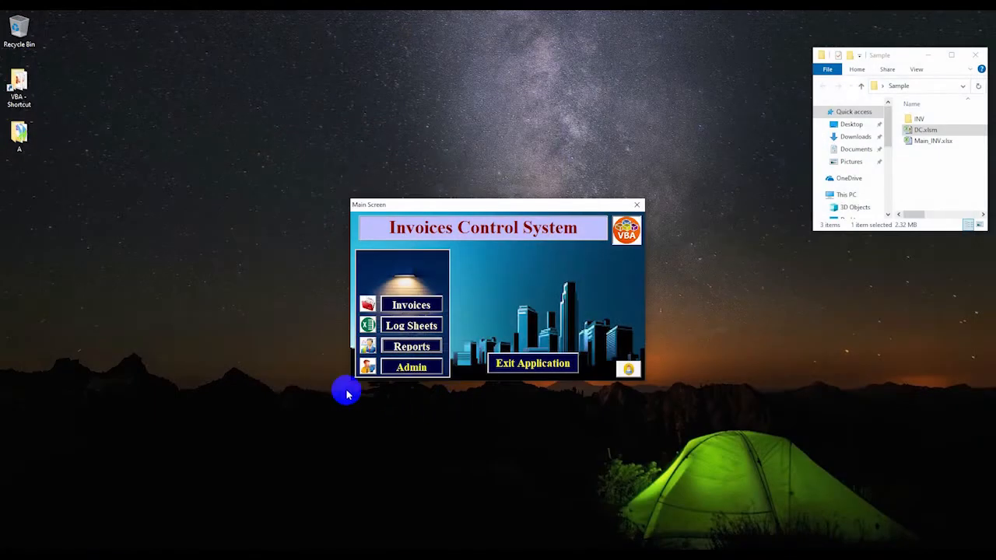
click(416, 371)
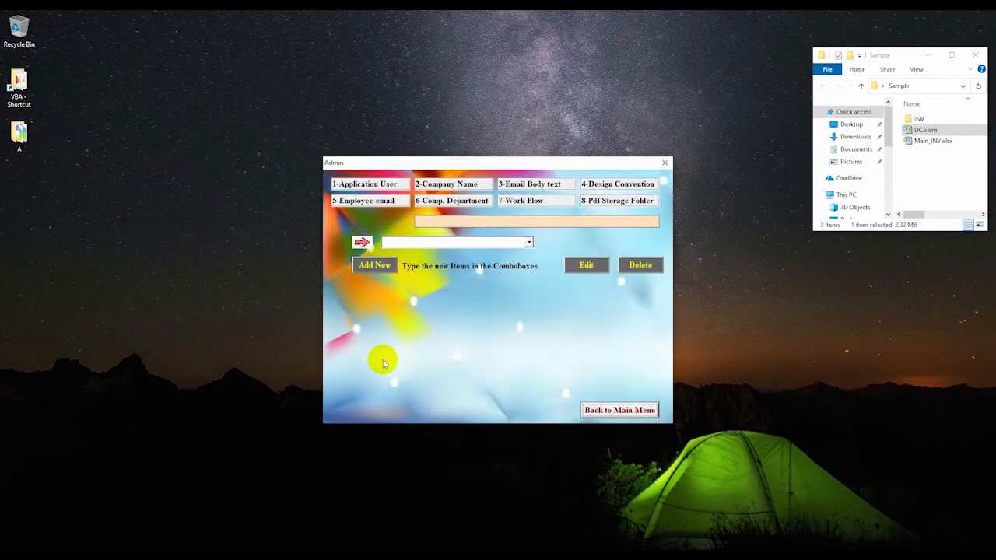
drag(532, 166, 436, 135)
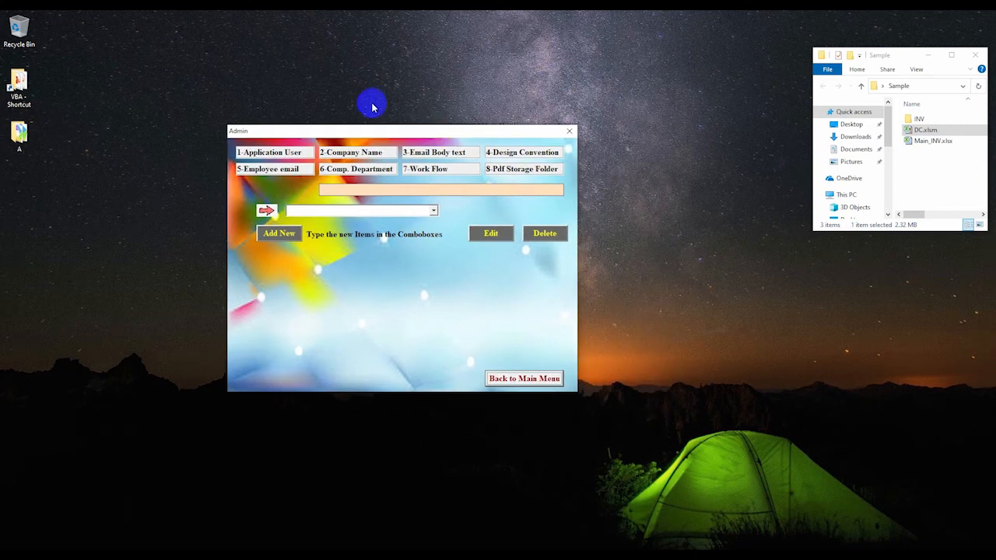
- Open the Application User settings and look through the list of user names
click(283, 155)
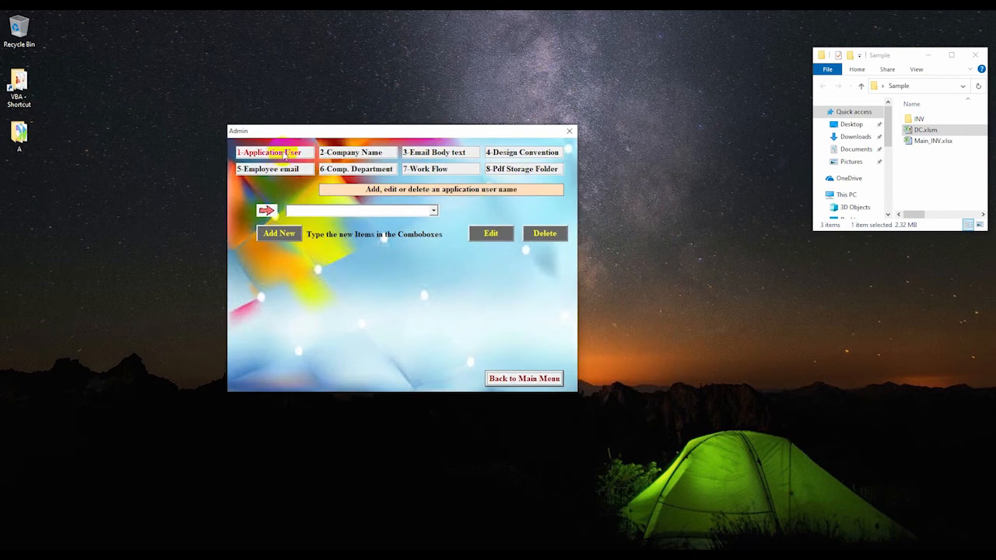
click(434, 211)
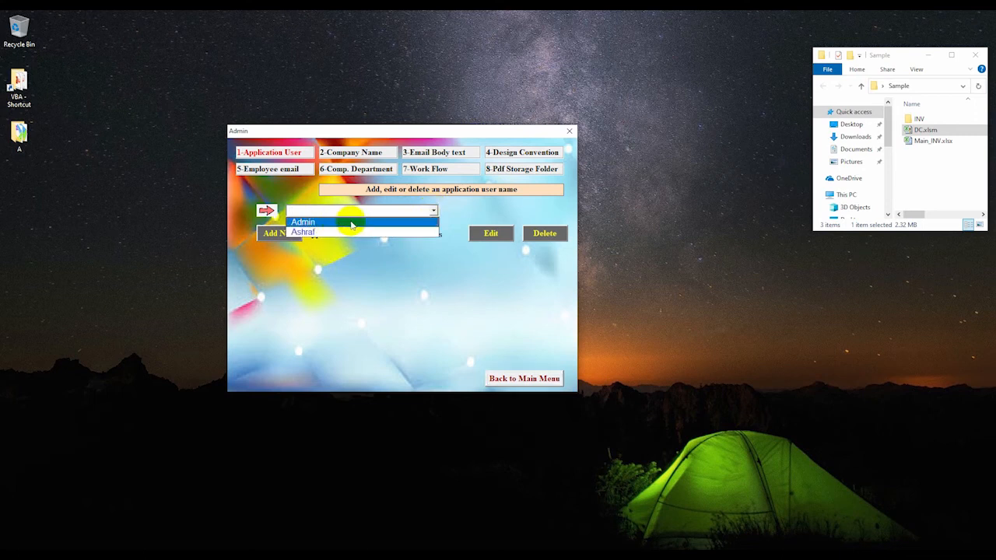
click(272, 212)
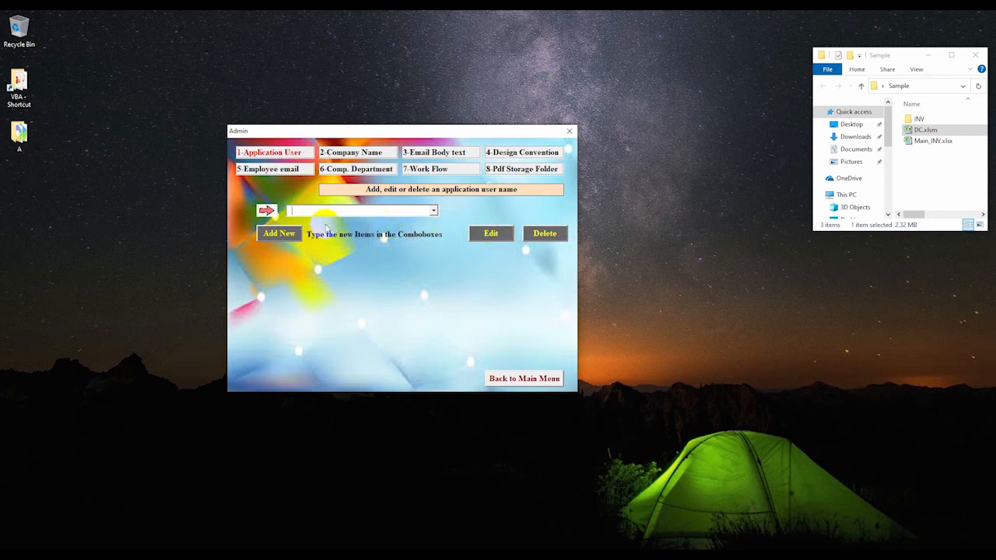
click(433, 210)
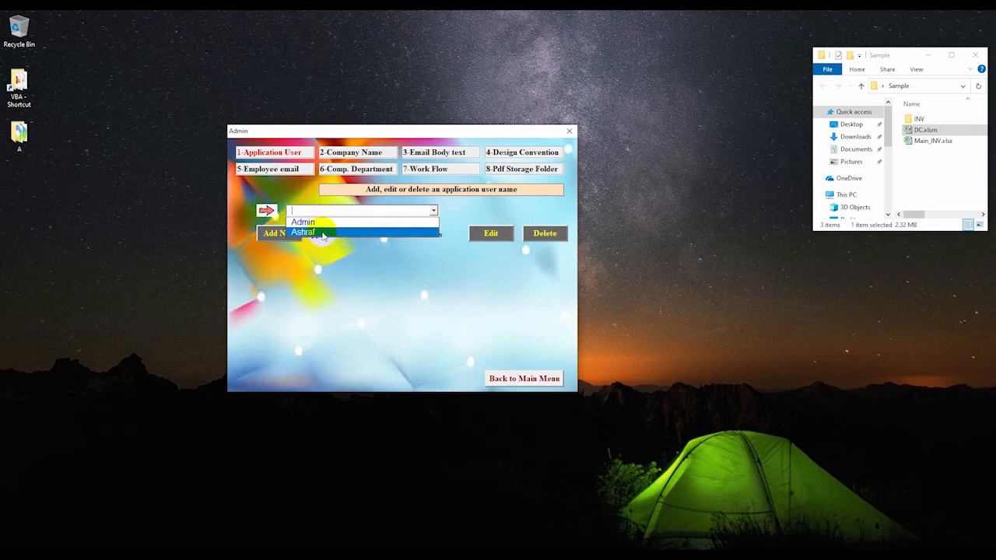
click(388, 211)
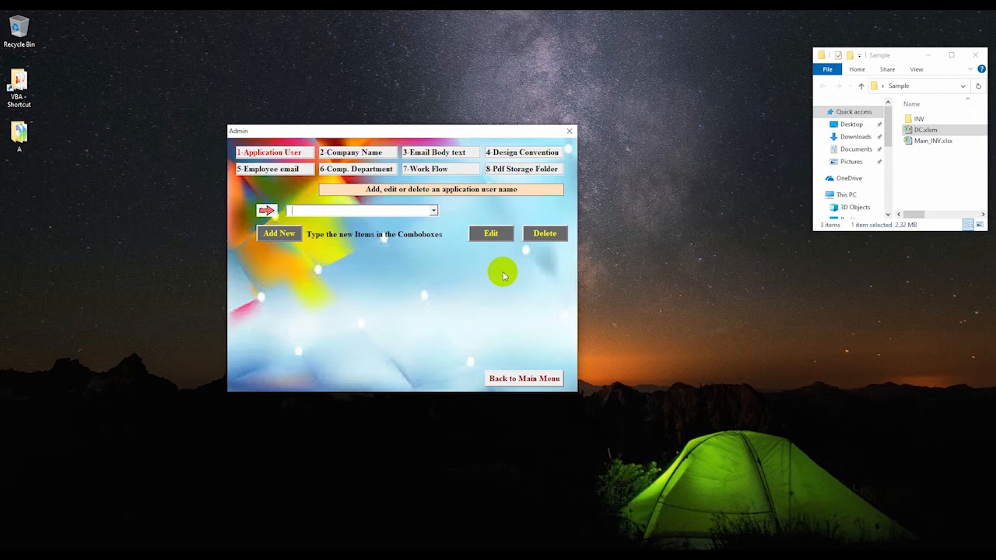
- Open the Company Name settings and look through the list of companies
click(362, 153)
click(433, 211)
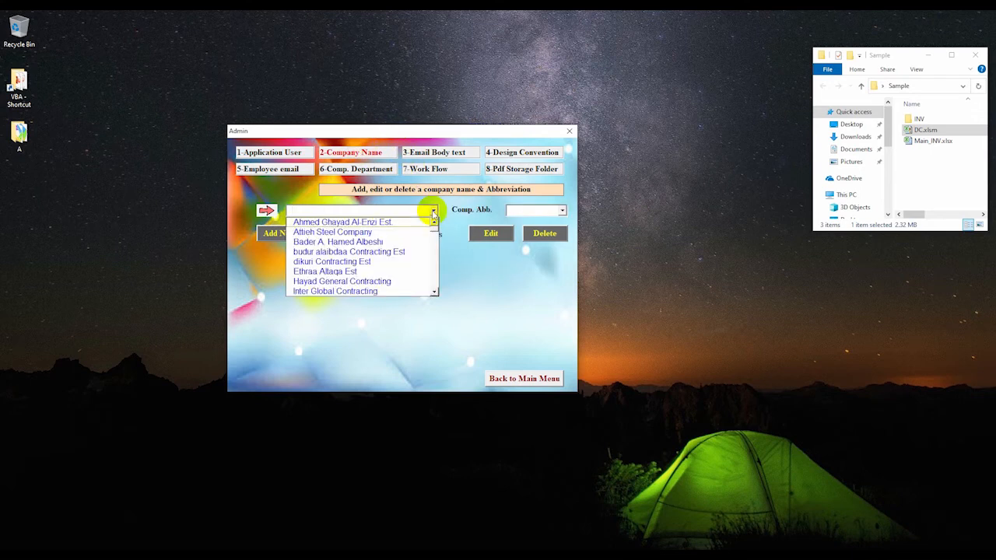
click(433, 211)
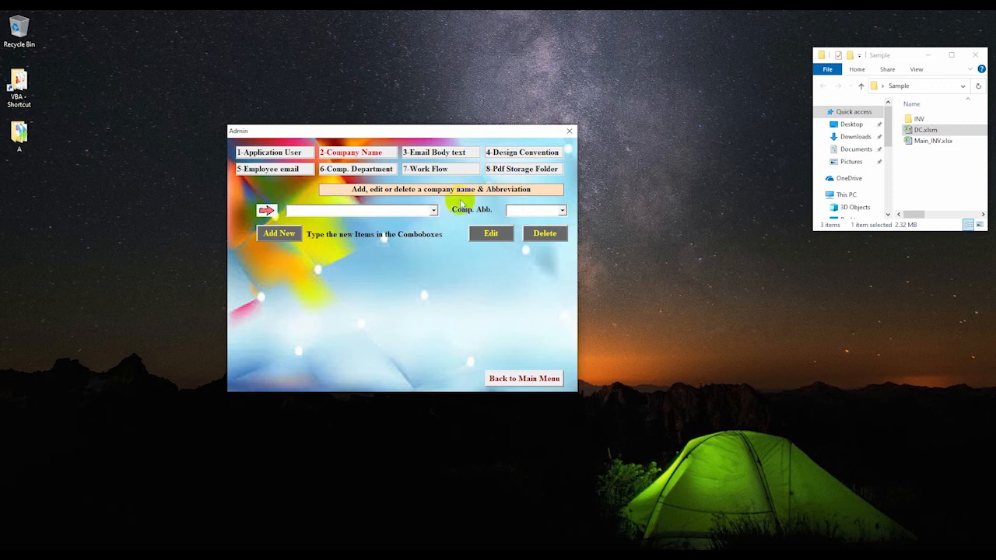
- Open the Email Body text settings and view the text of the Body1 and Body2 templates
click(446, 153)
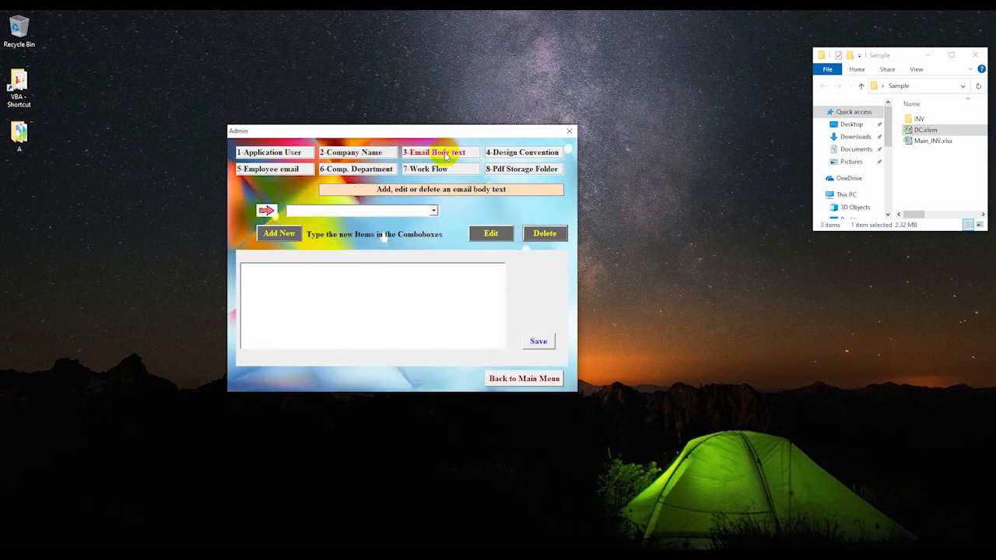
click(433, 212)
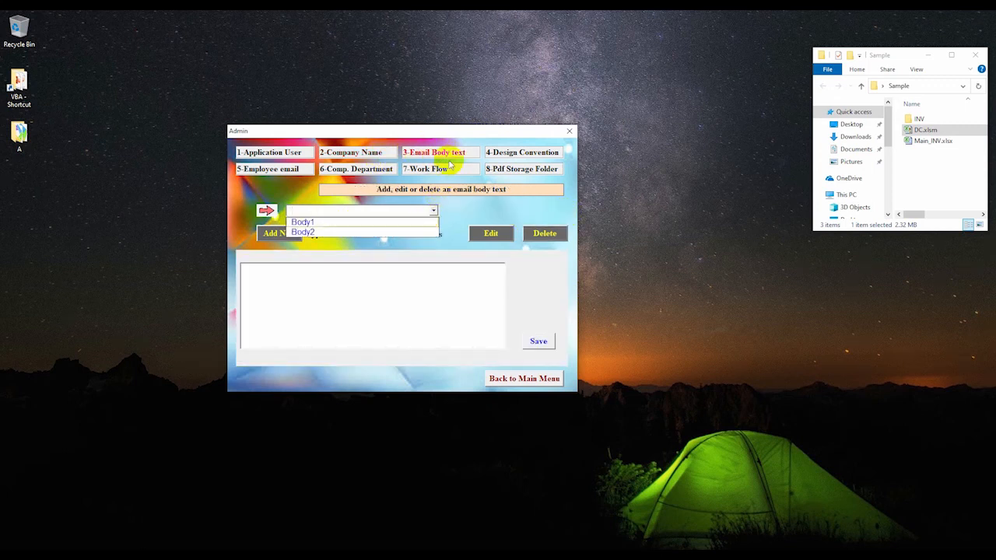
click(327, 223)
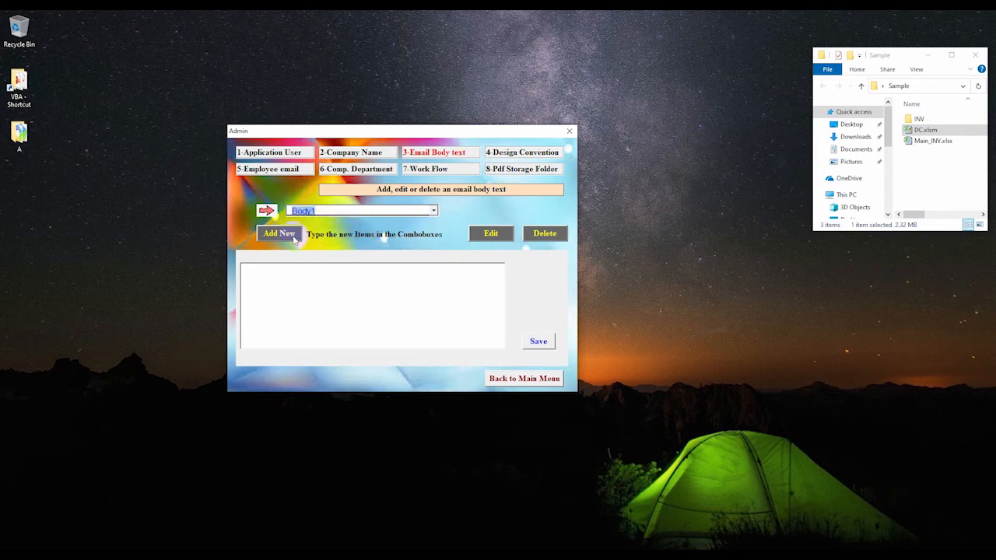
click(491, 237)
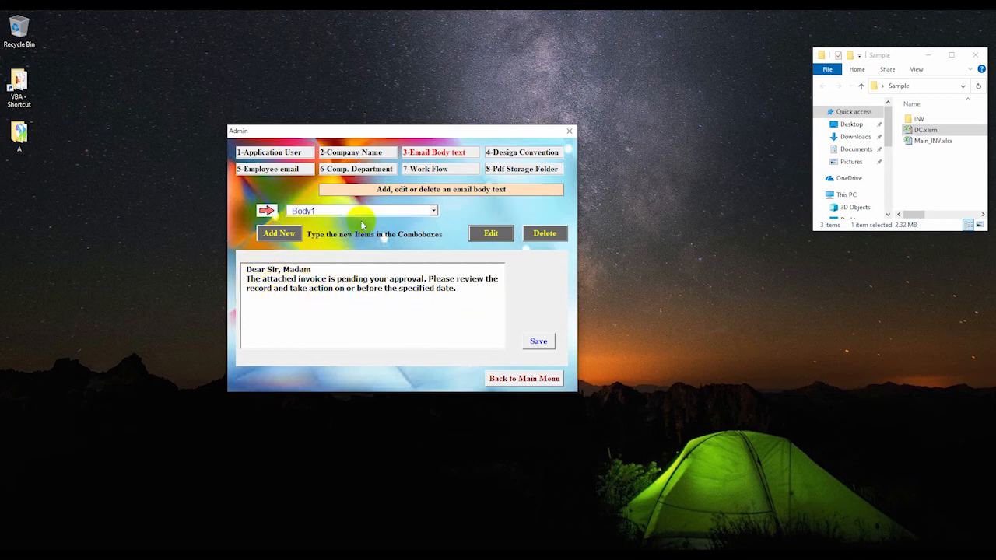
click(433, 211)
click(348, 231)
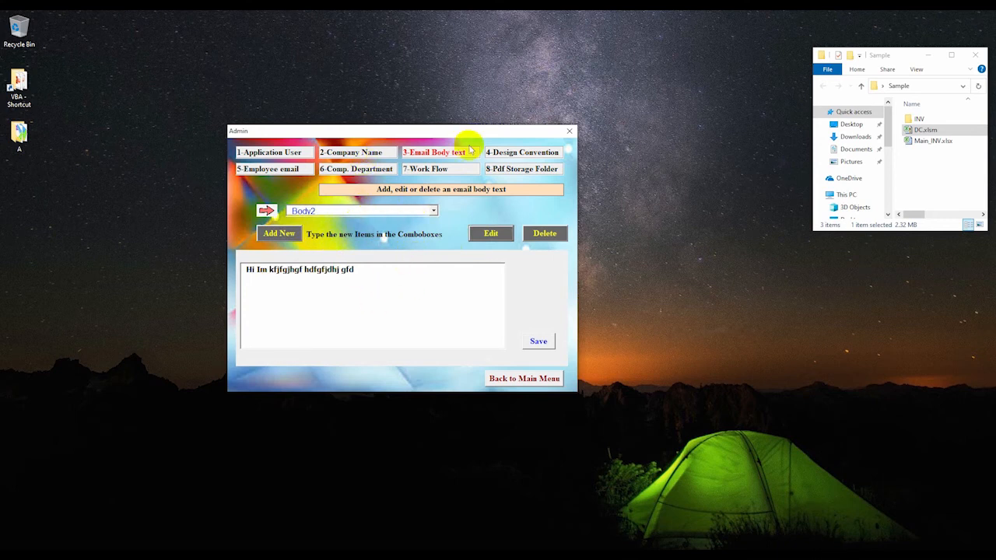
- View the Naming Convention form for invoice names and return to the Admin form
click(512, 154)
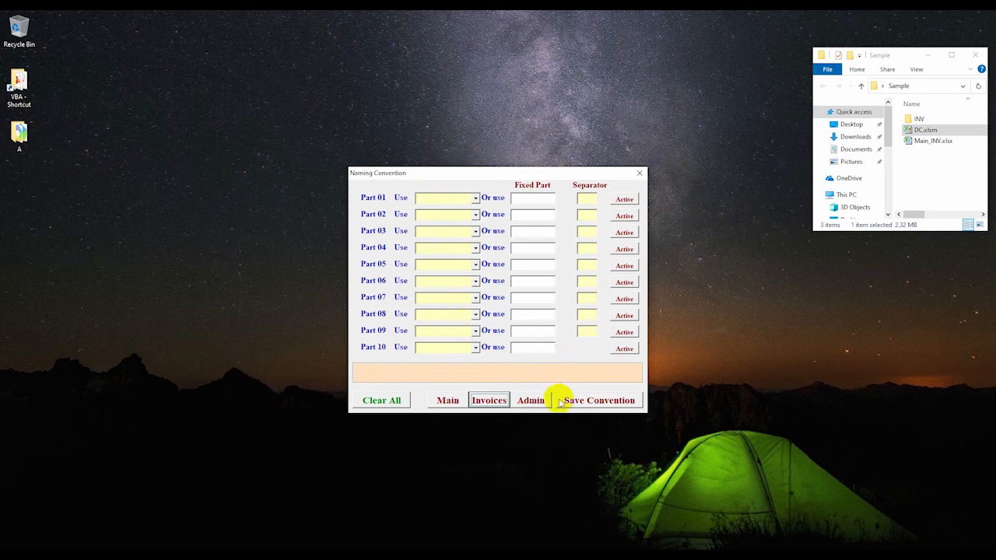
click(531, 399)
click(403, 246)
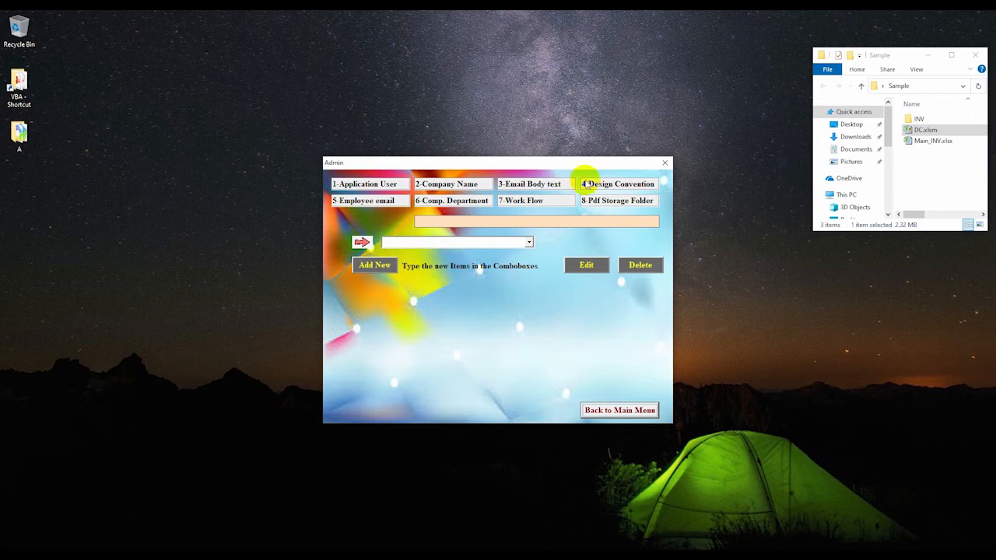
- Open the Employee email settings and look through the lists of e-mail addresses and employee departments
click(373, 202)
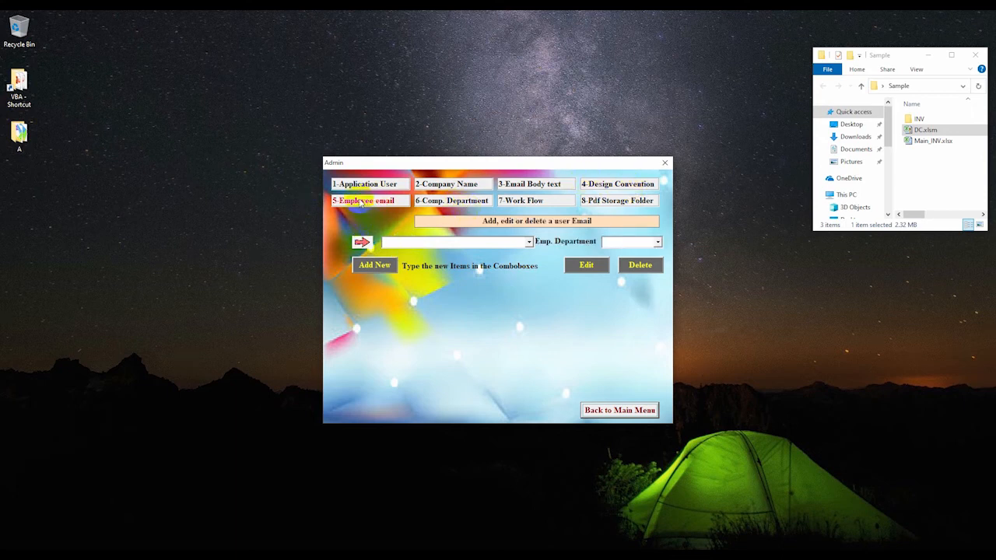
click(529, 244)
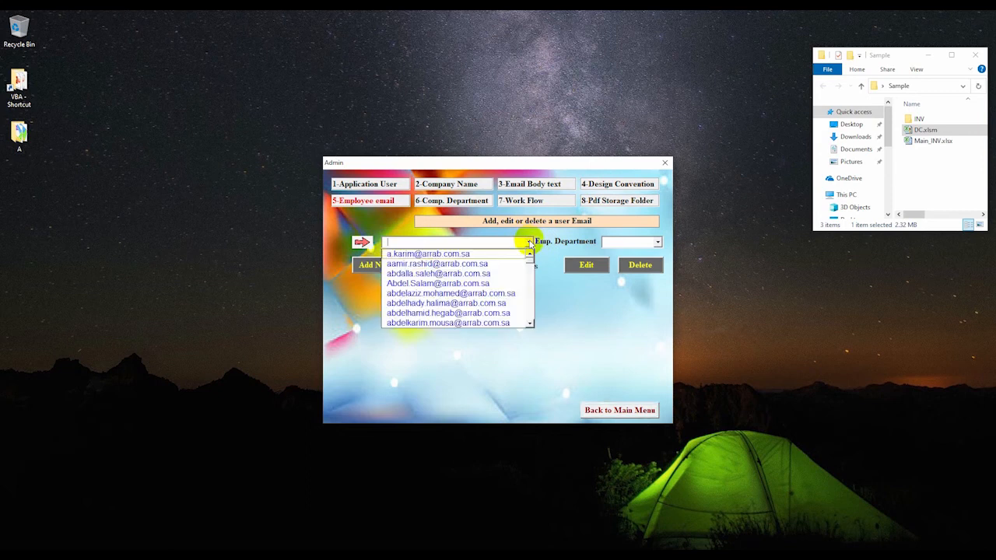
click(530, 242)
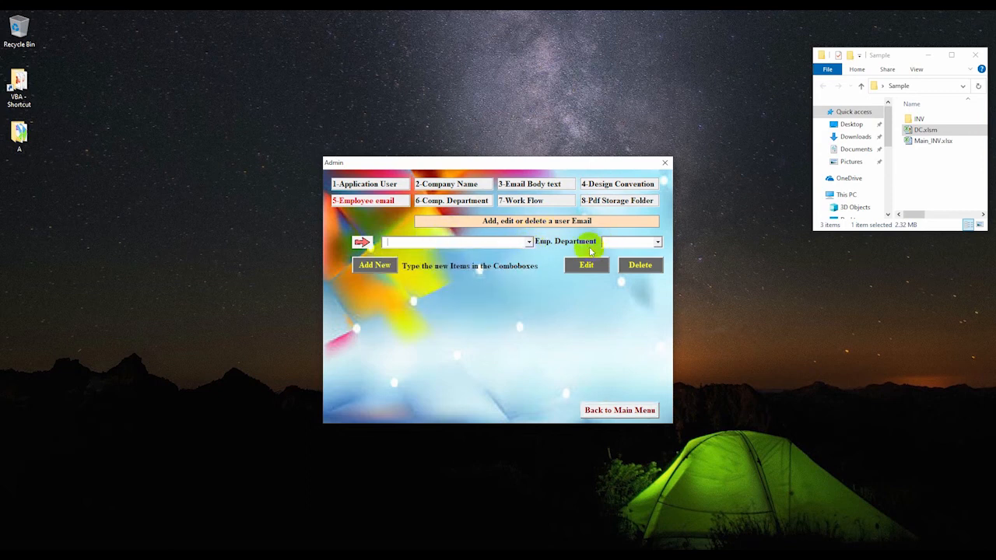
click(658, 242)
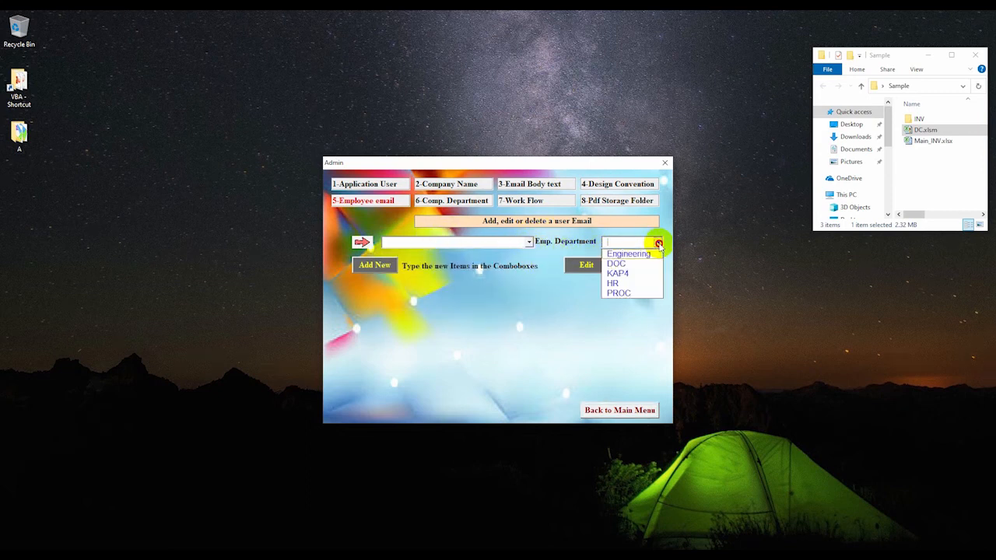
click(657, 241)
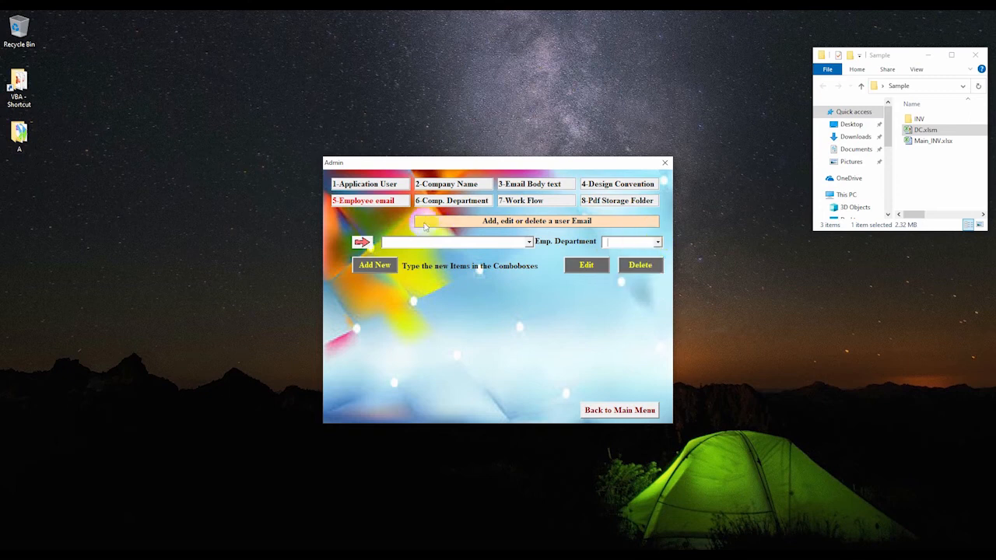
- Open the Comp. Department settings and look through the list of department names
click(457, 201)
click(529, 242)
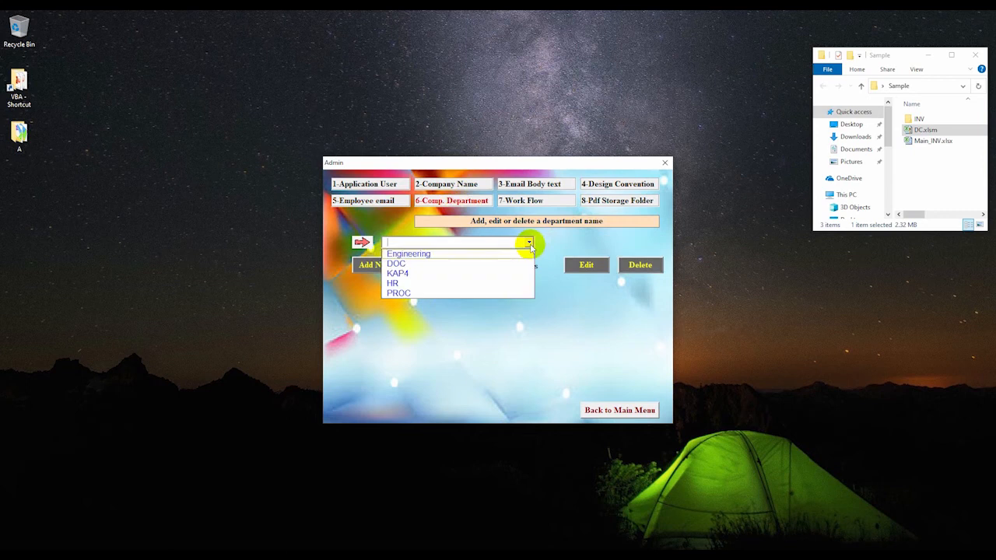
click(529, 242)
- Open workflow WF1 for editing in the Work Flow settings
click(541, 201)
click(530, 242)
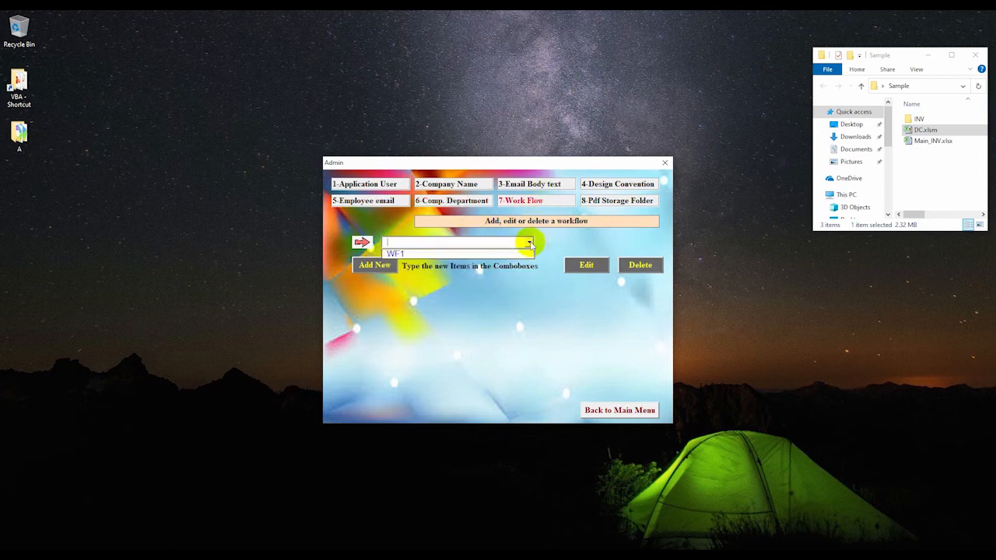
click(478, 254)
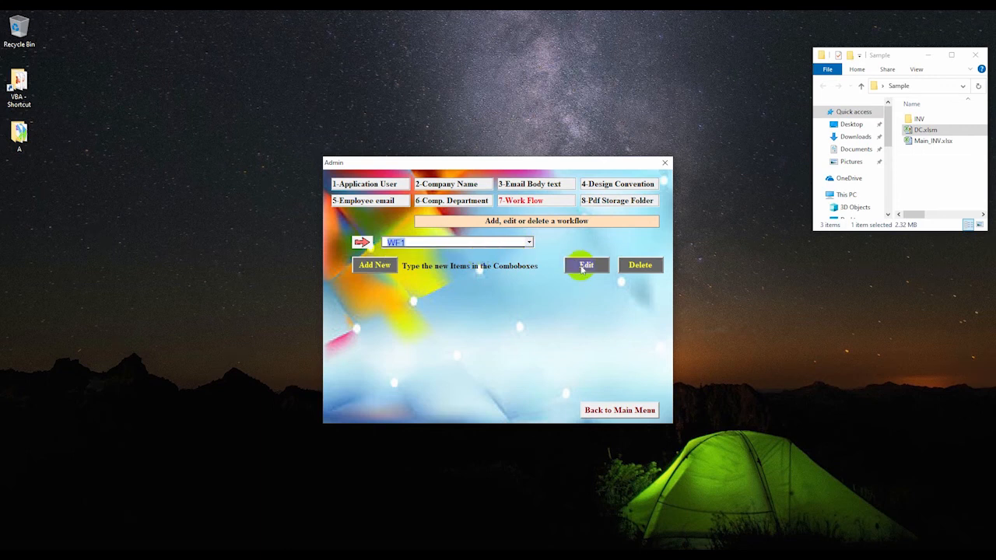
click(586, 265)
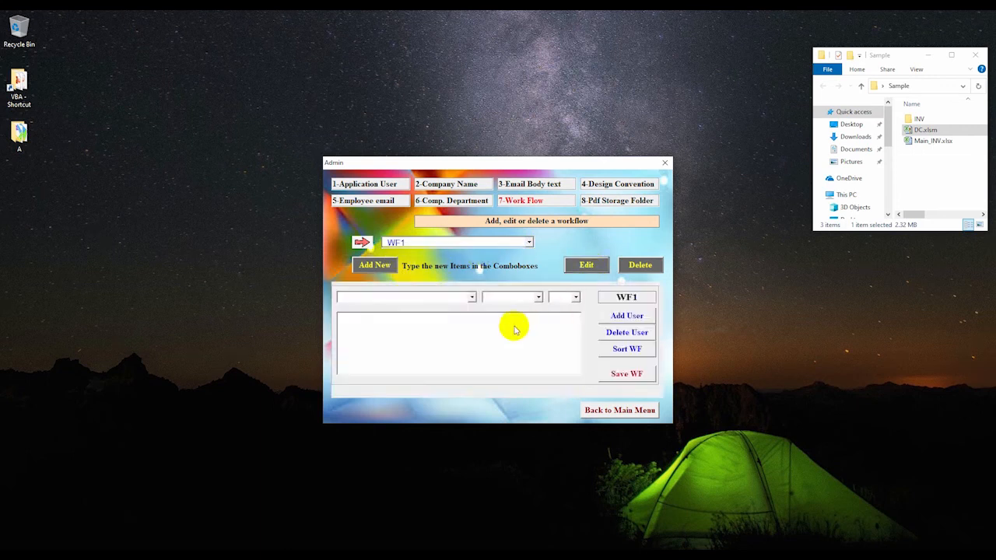
- Look through the three selection lists available for adding a user to workflow WF1
click(472, 297)
click(472, 297)
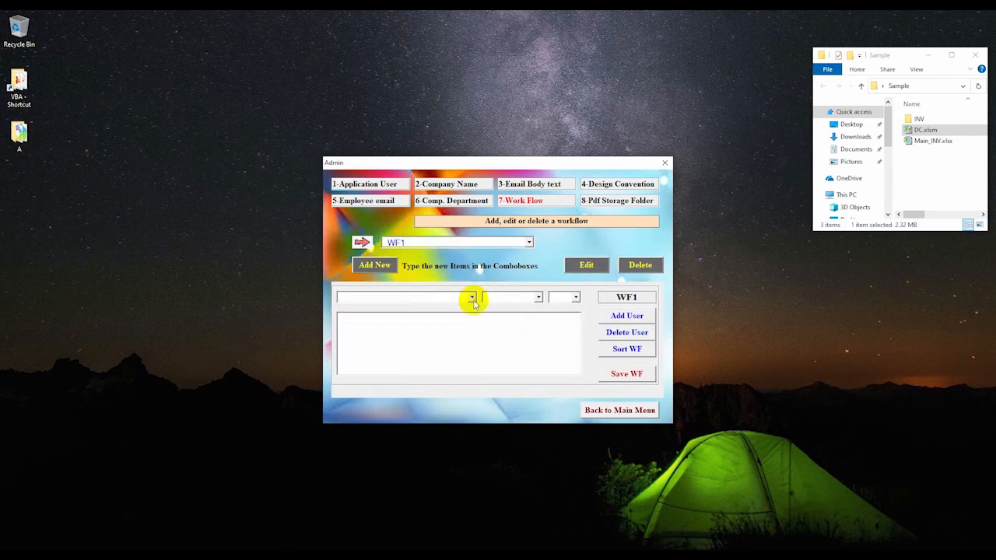
click(537, 297)
click(537, 297)
click(576, 297)
click(575, 298)
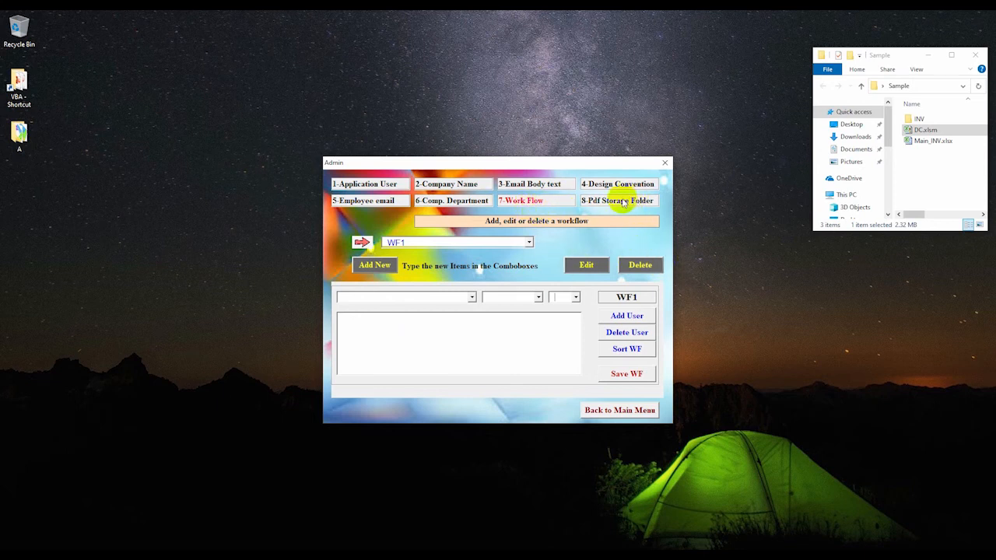
- Compare the Pdf Storage Folder setting with the contents of the INV folder in Sample, and return to the system's main screen
click(623, 201)
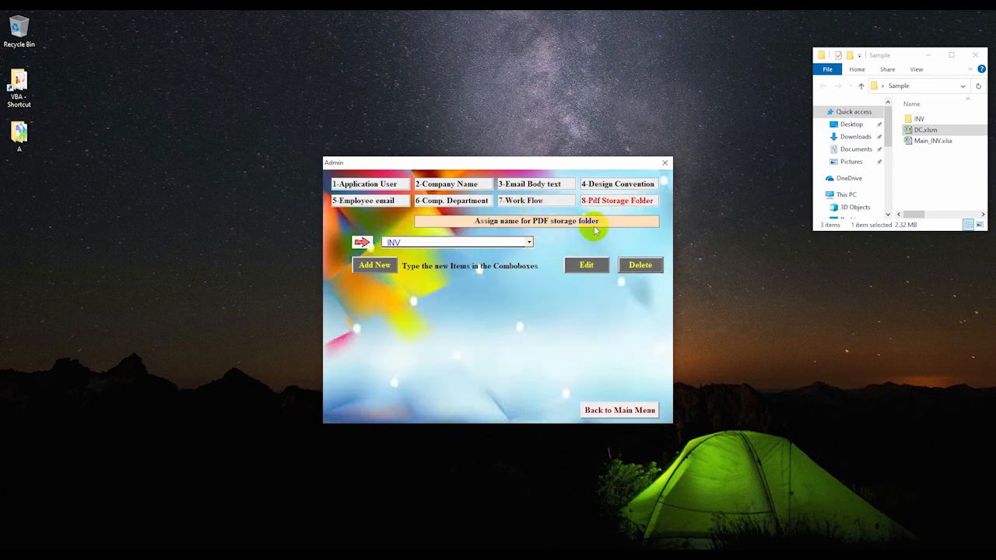
click(406, 243)
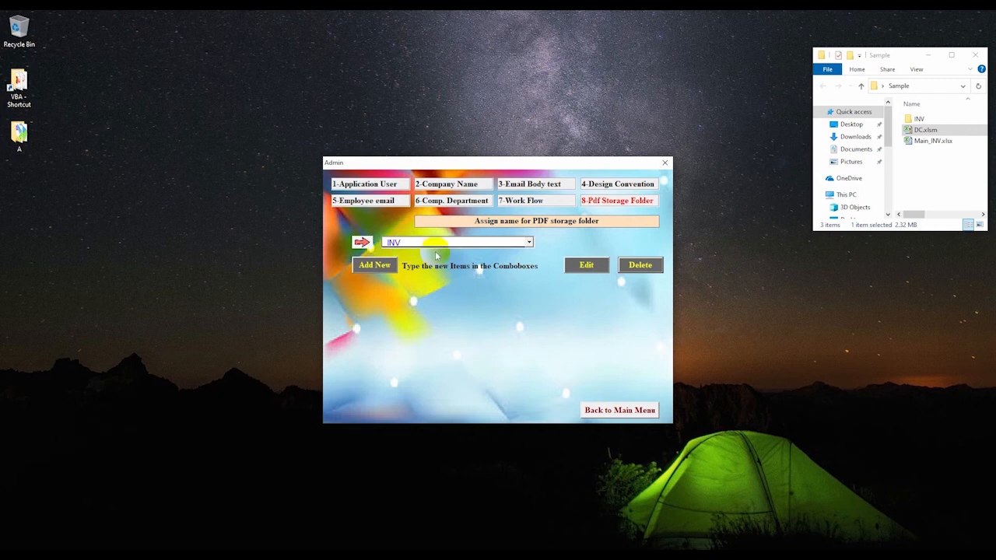
drag(910, 55, 845, 54)
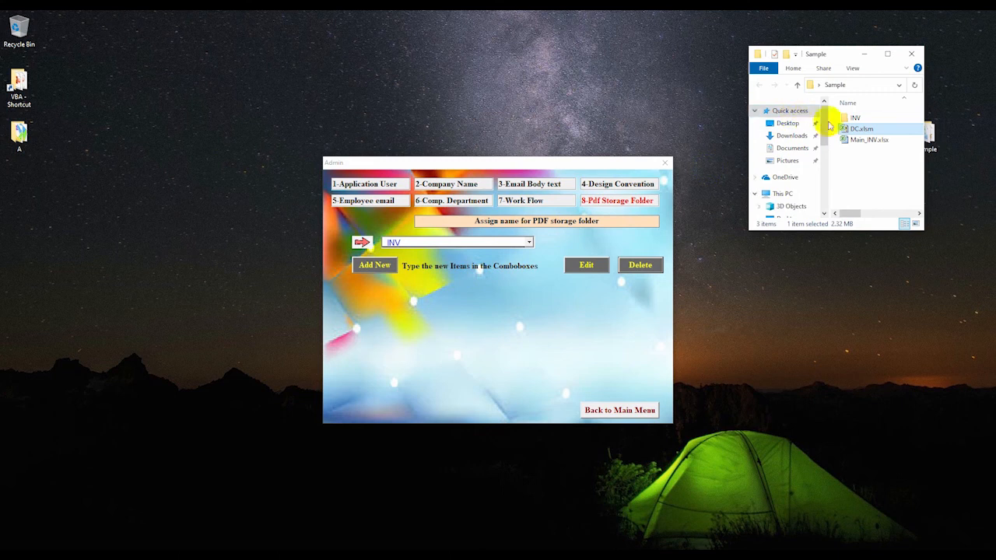
double_click(854, 117)
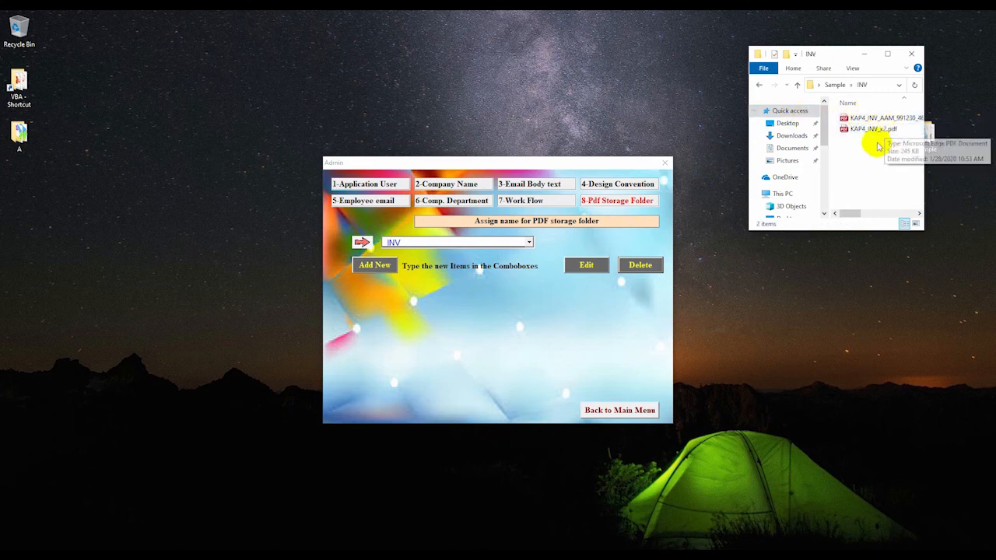
click(837, 84)
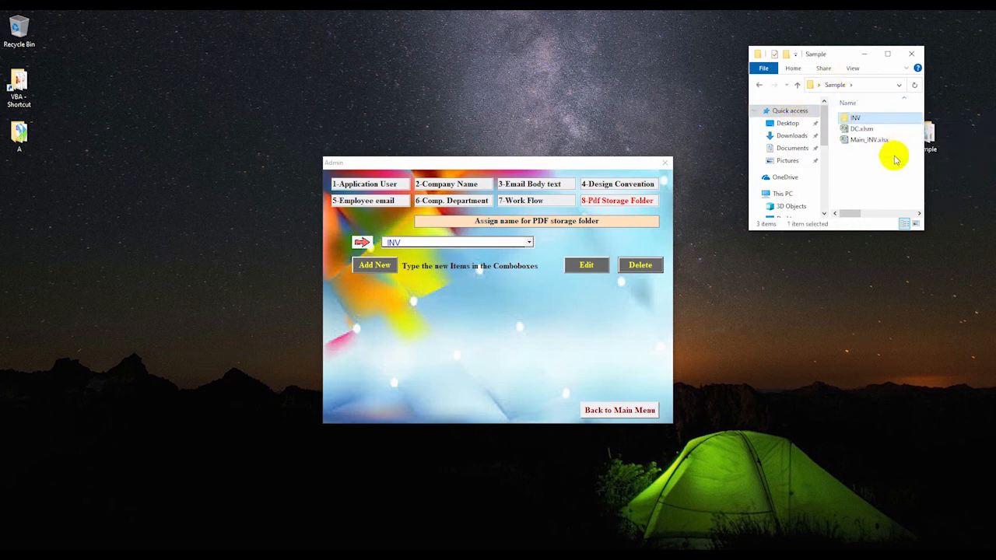
click(862, 128)
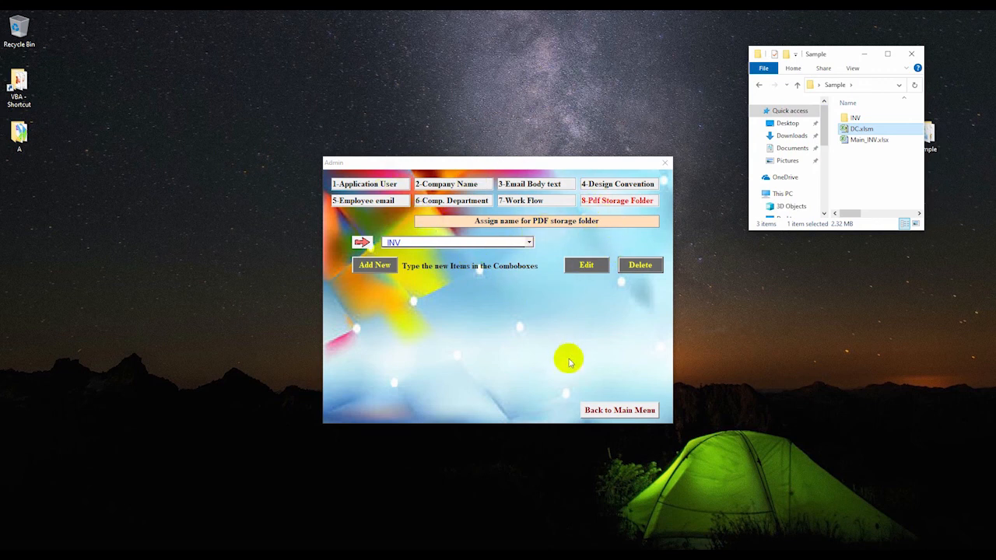
click(627, 411)
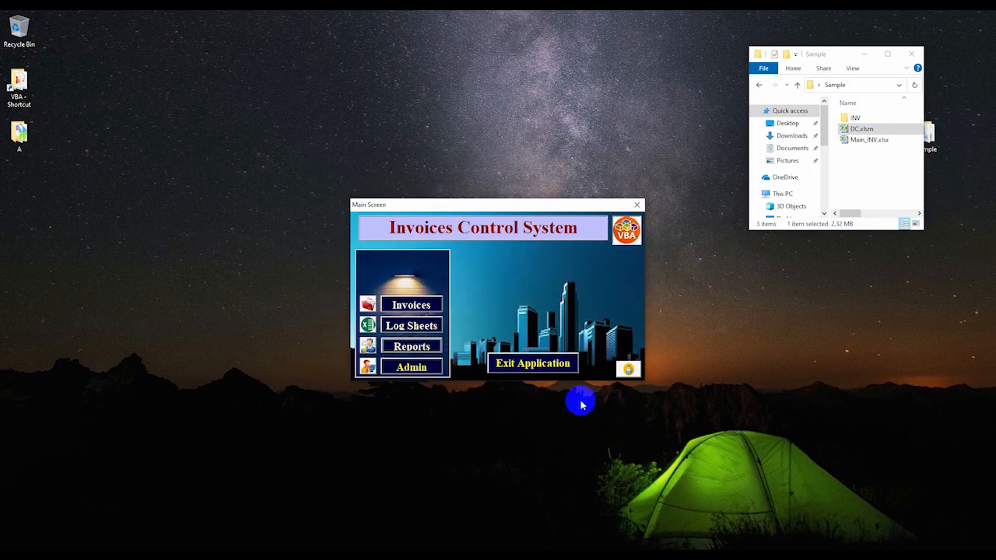